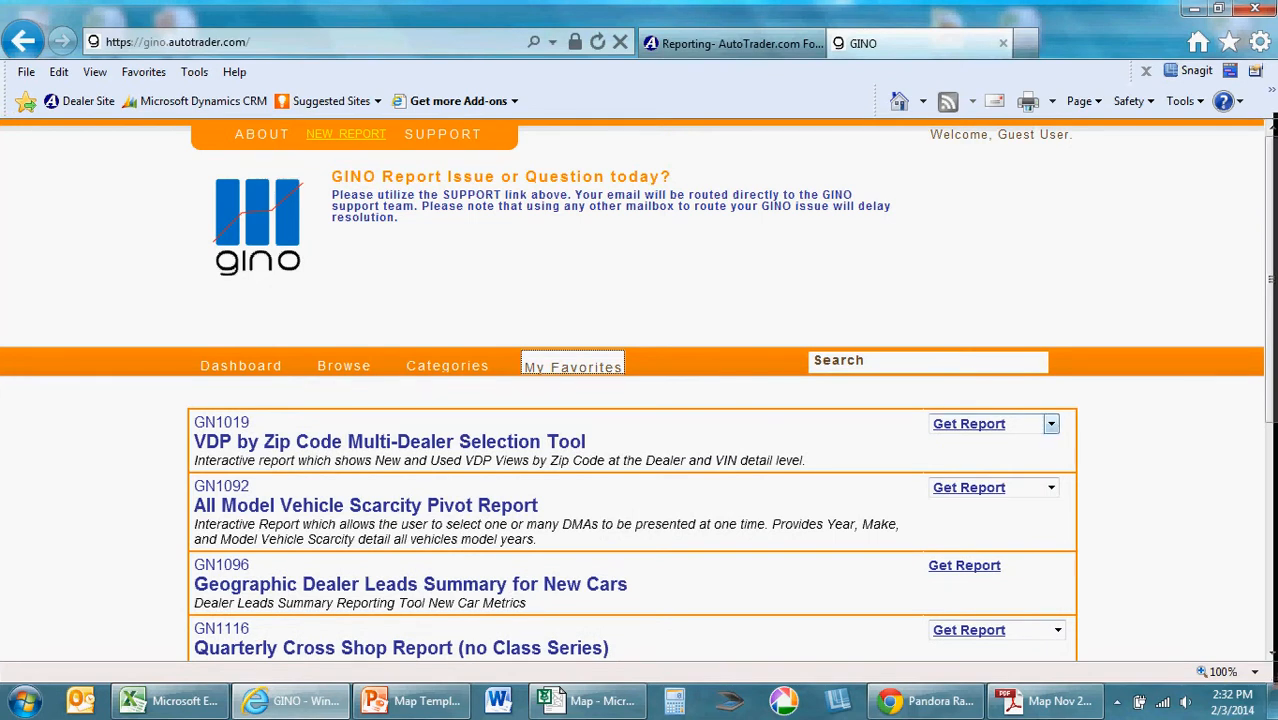
Step: Open the January 2014 VDP by Zip Code Multi-Dealer Selection Tool report and submit a dealer search for the NASHVILLE DMA
click(1051, 424)
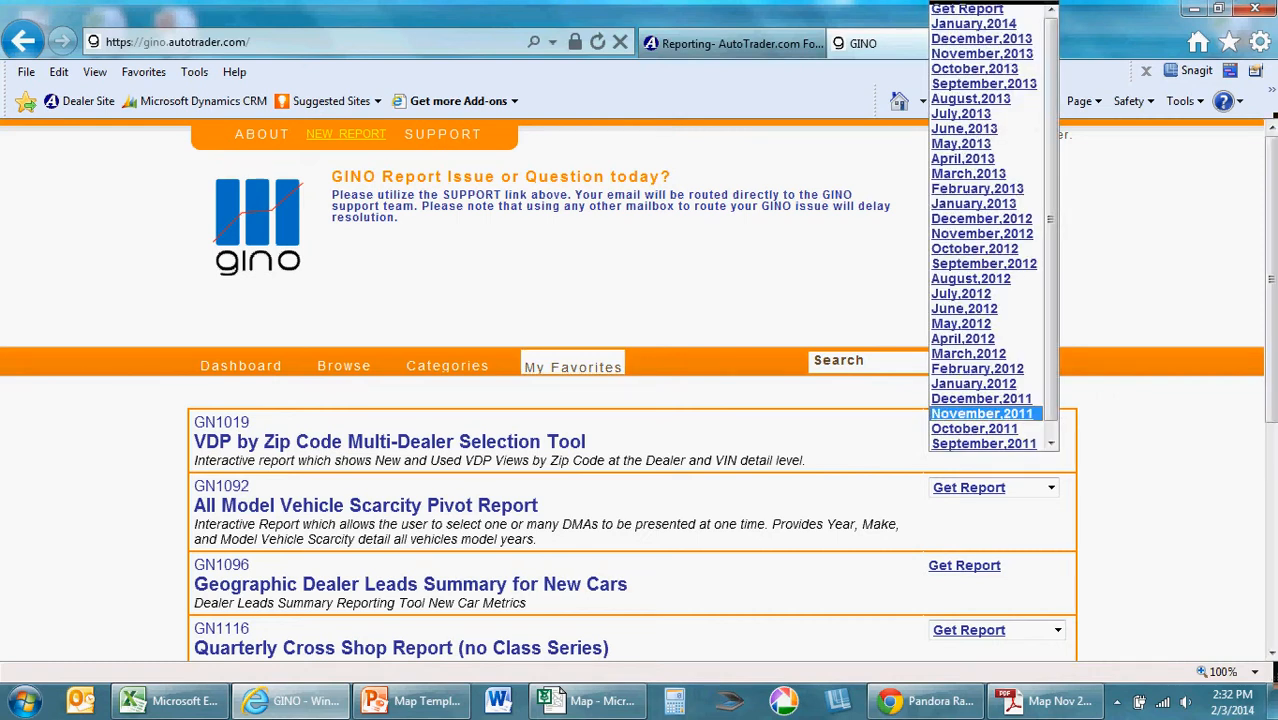
click(972, 22)
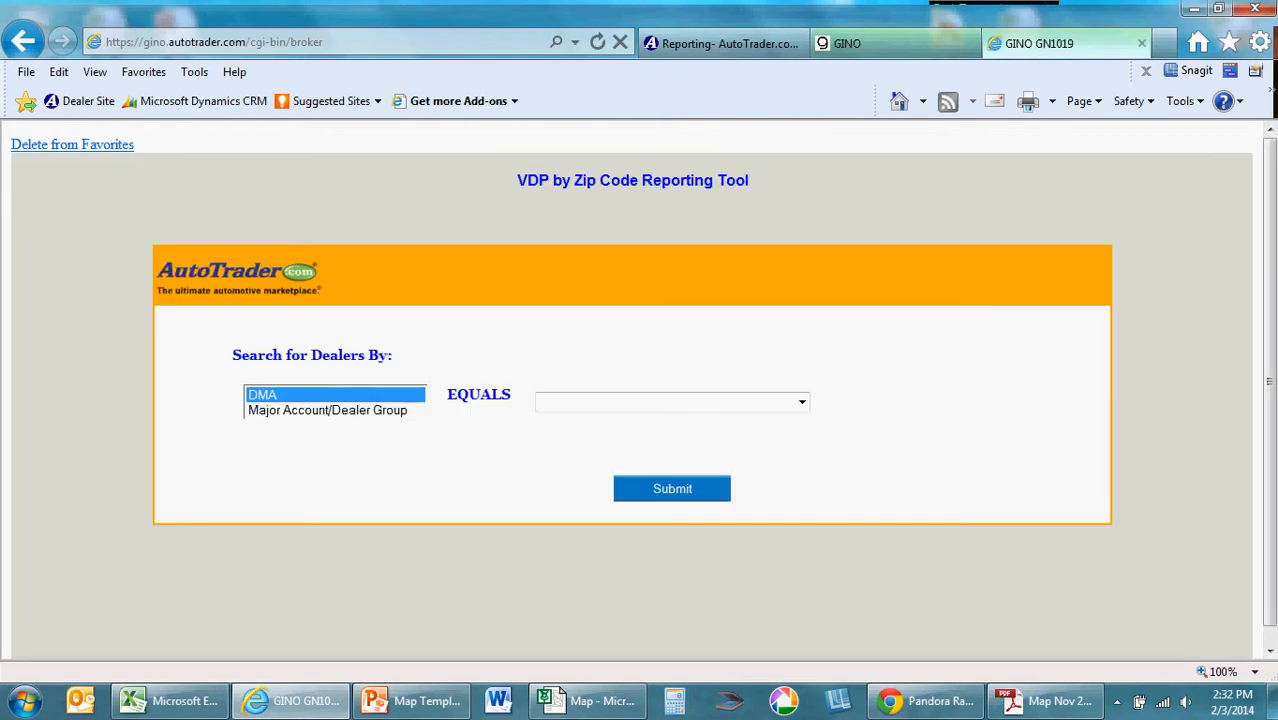
click(580, 402)
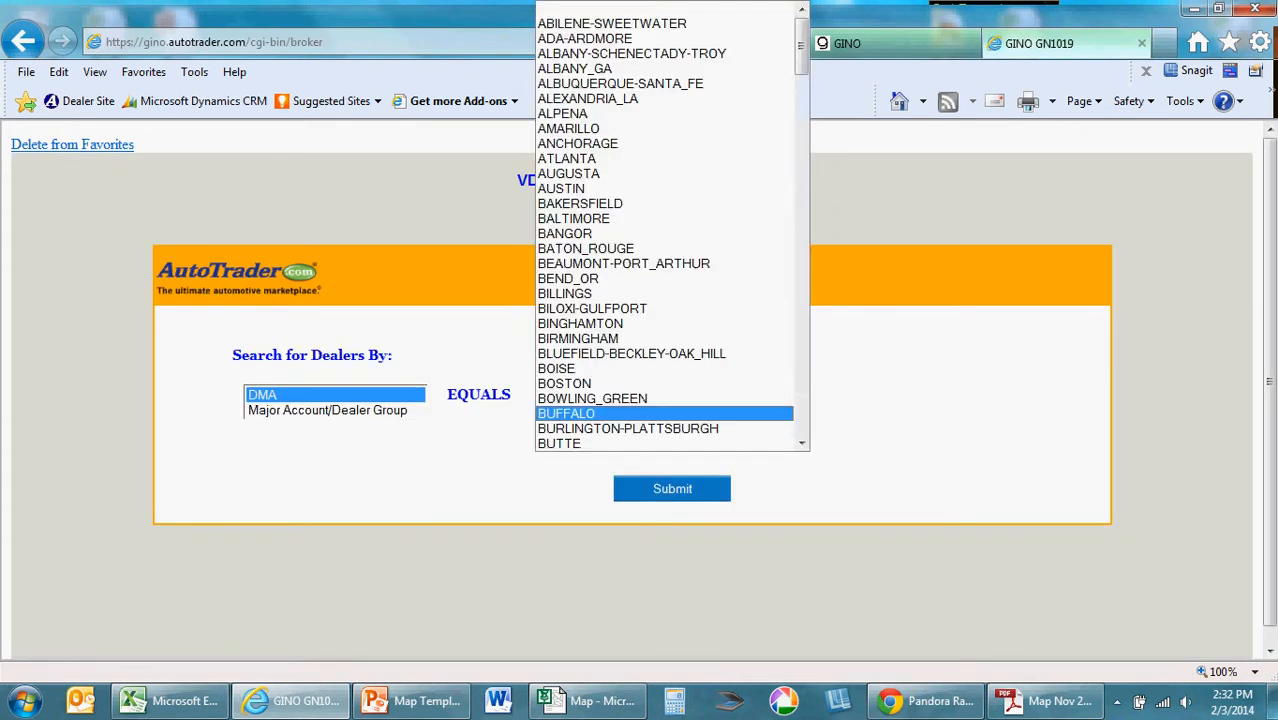
key(n)
click(620, 443)
click(650, 489)
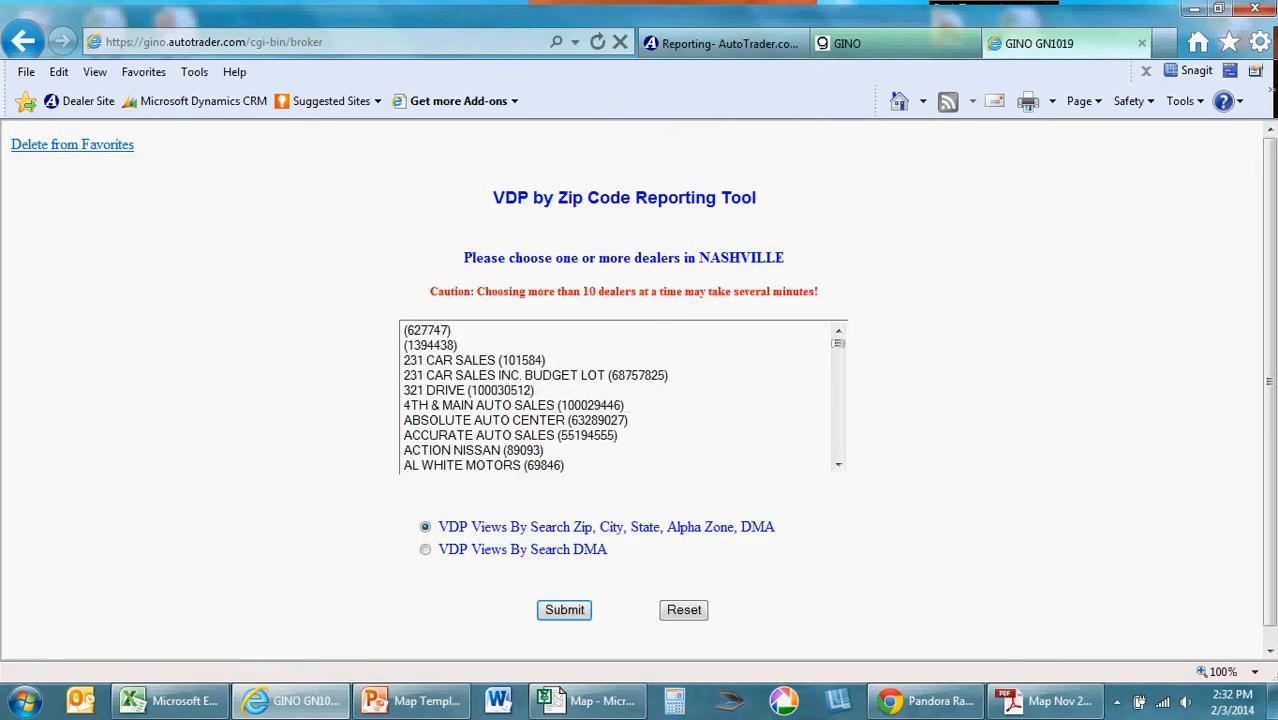
Step: Choose Wyatt Johnson Automotive from the dealer list and run the report of VDP views by search zip, city, state, alpha zone and DMA
click(510, 435)
key(End)
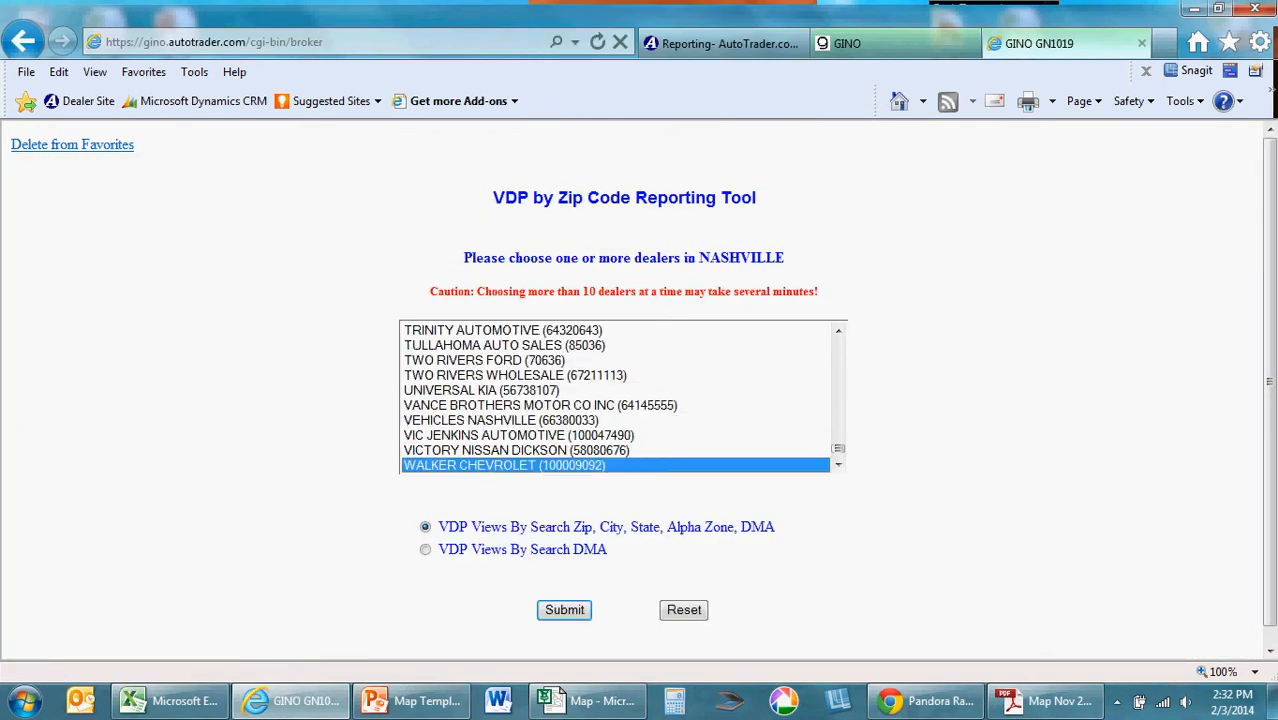
scroll(615, 397, down, 2)
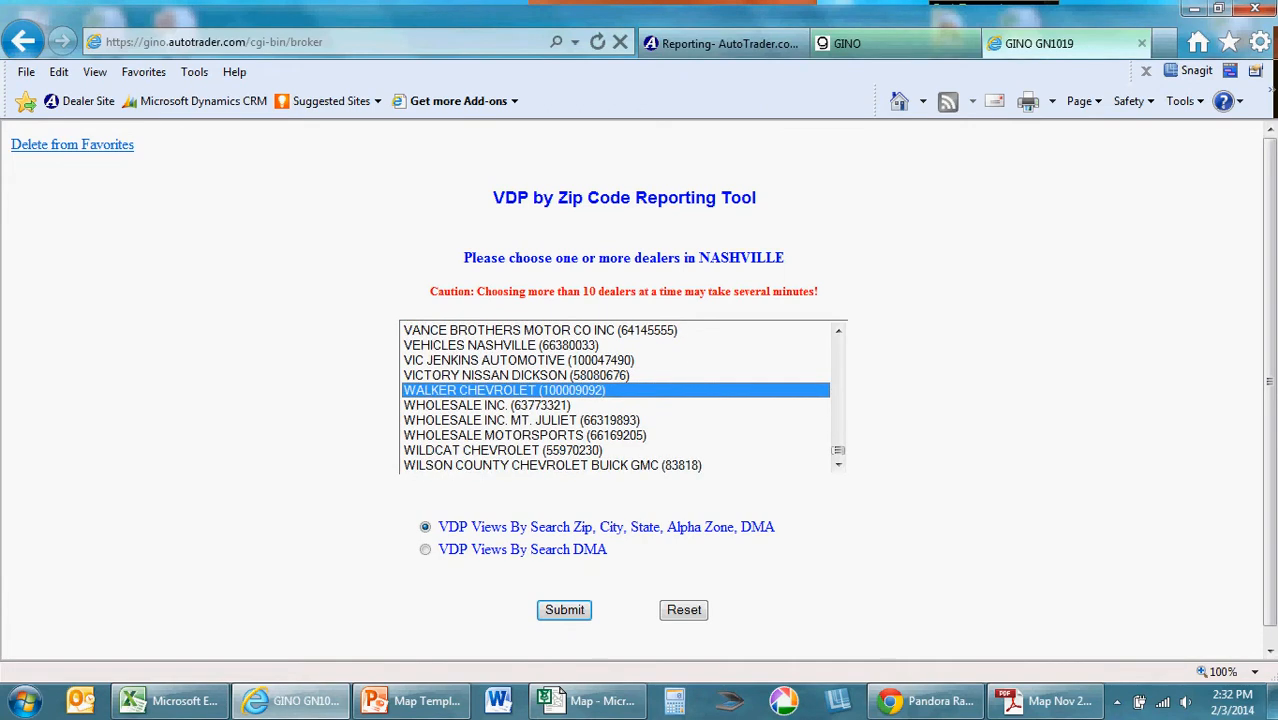
scroll(615, 397, down, 1)
click(530, 465)
click(564, 610)
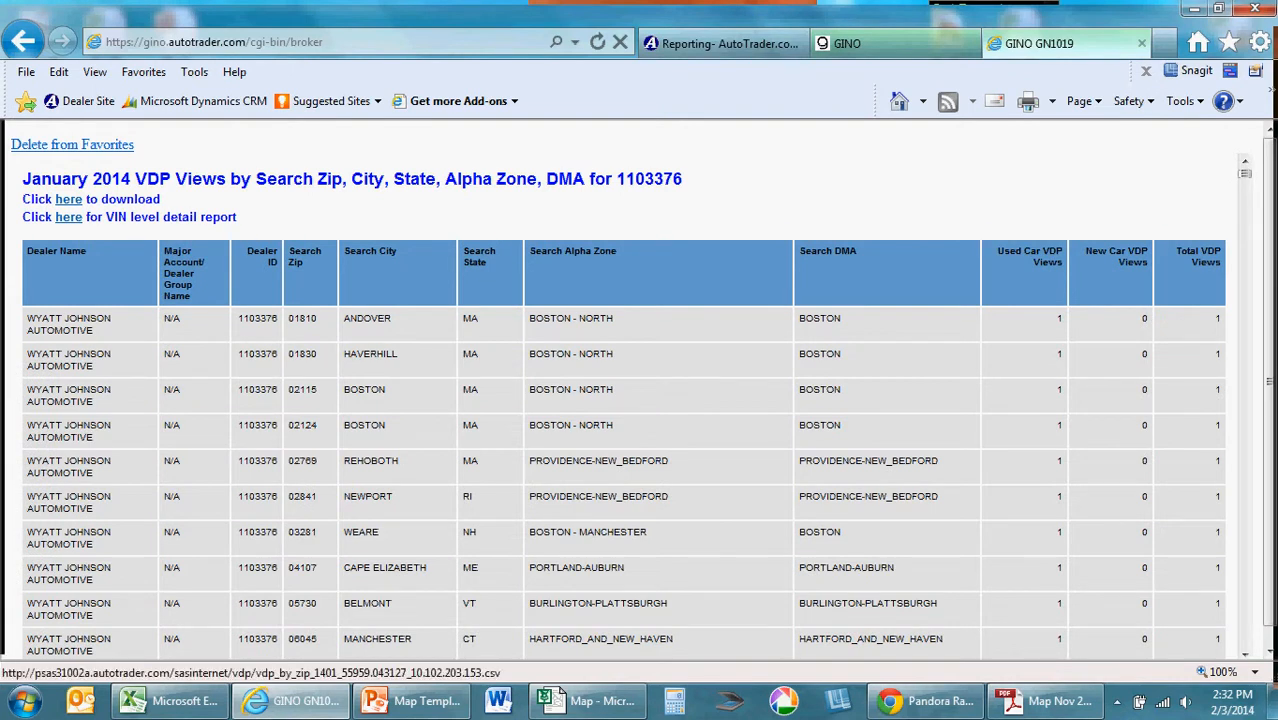
Step: Download the zip-level VDP report, open the CSV in Excel and maximize its workbook window
click(68, 199)
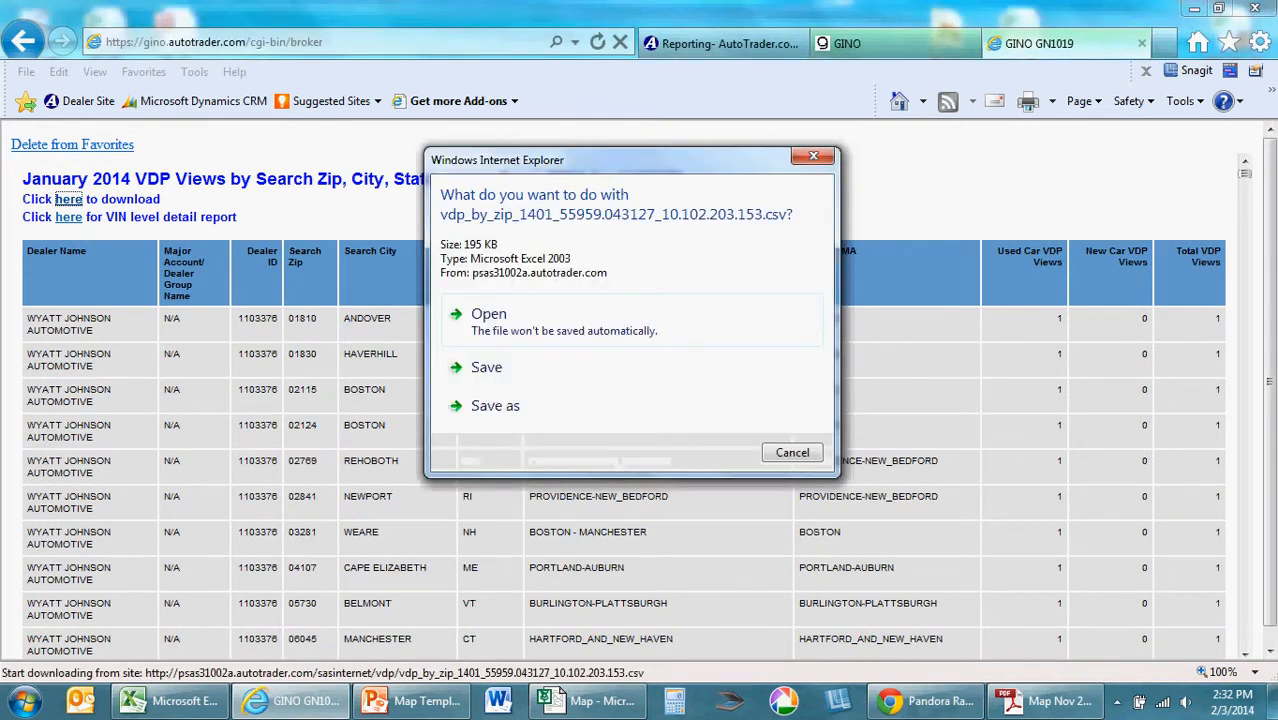
click(489, 316)
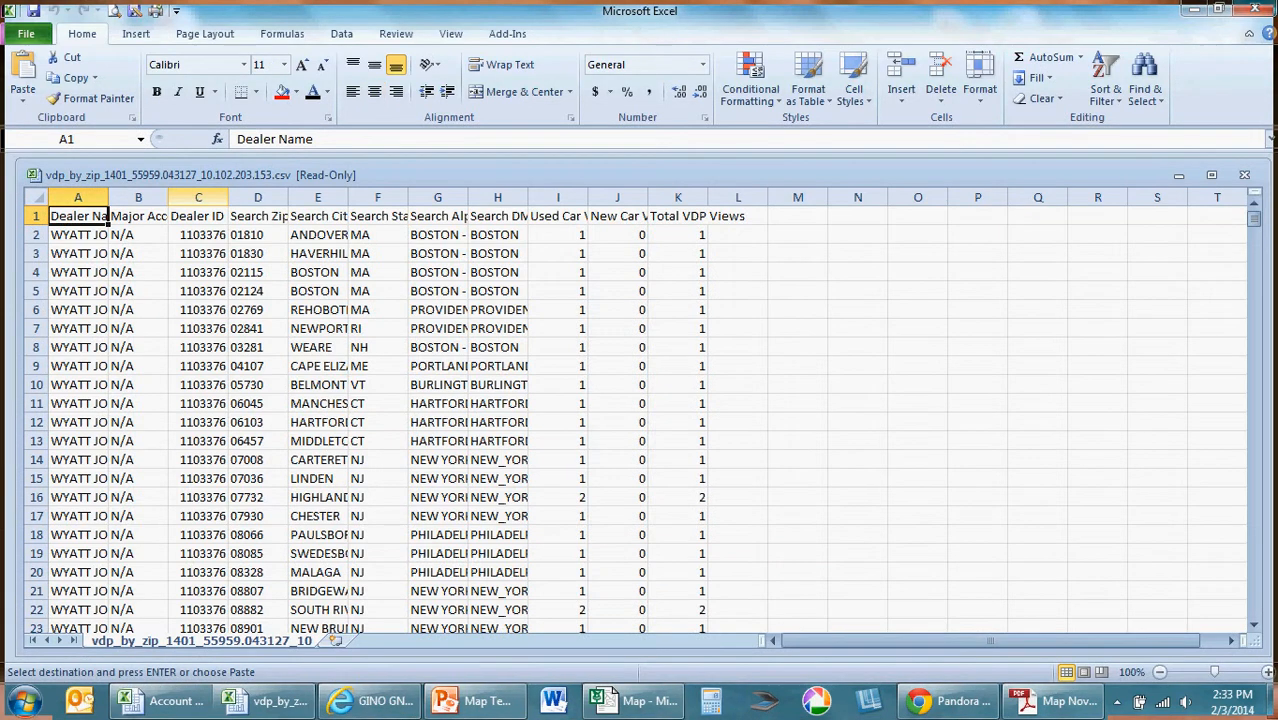
click(1211, 175)
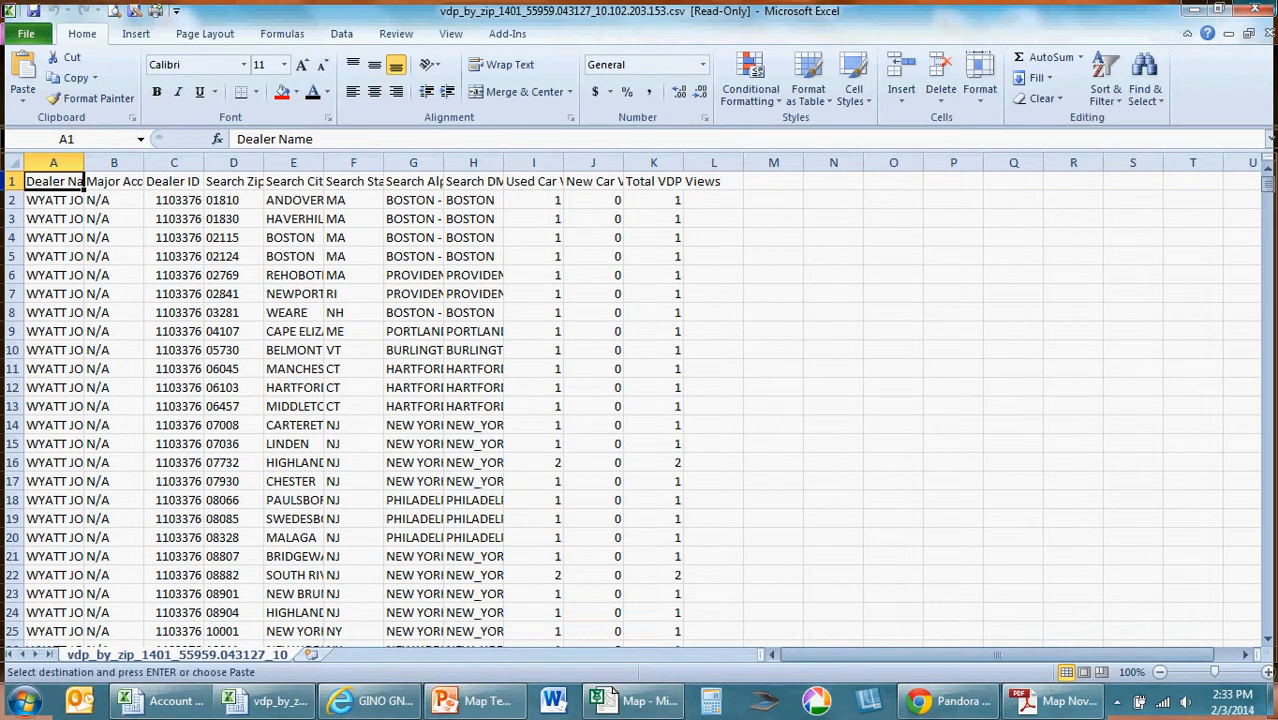
Step: Delete the dealer name, major account and dealer ID columns, plus the New Car VDP Views and Total VDP Views columns
drag(174, 162, 53, 162)
right_click(54, 163)
click(100, 309)
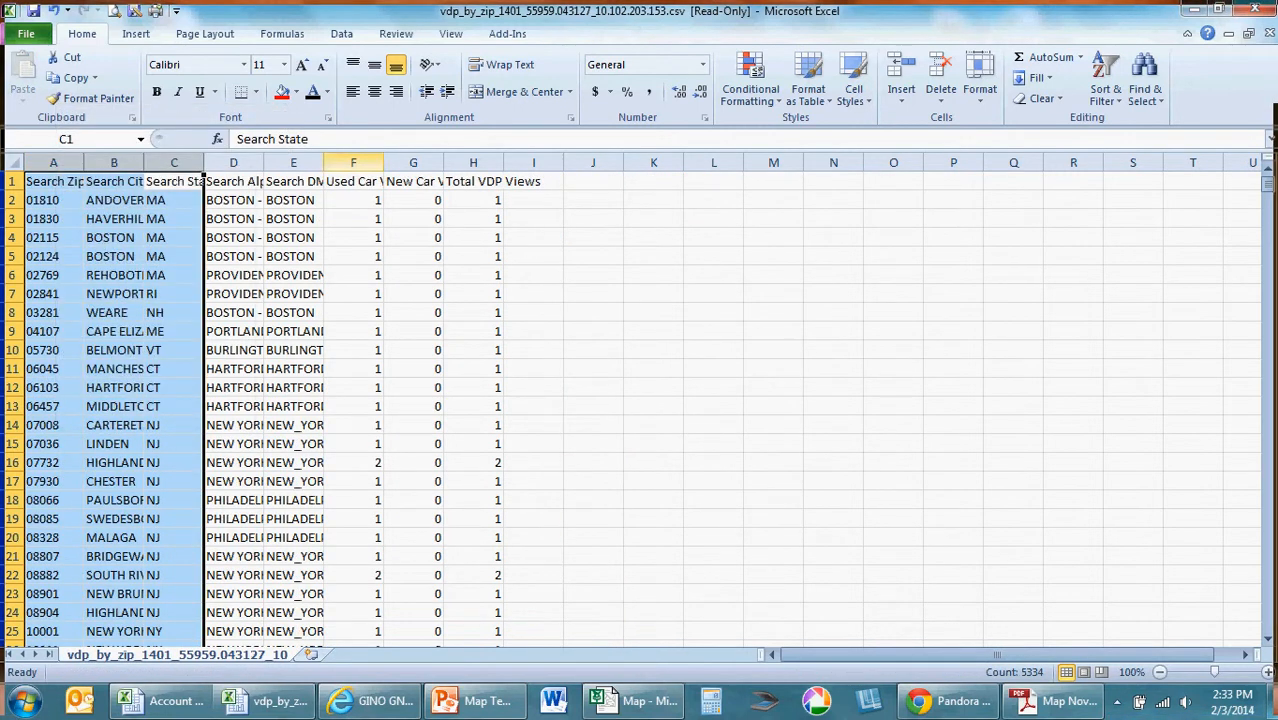
click(353, 162)
drag(413, 162, 473, 162)
right_click(473, 162)
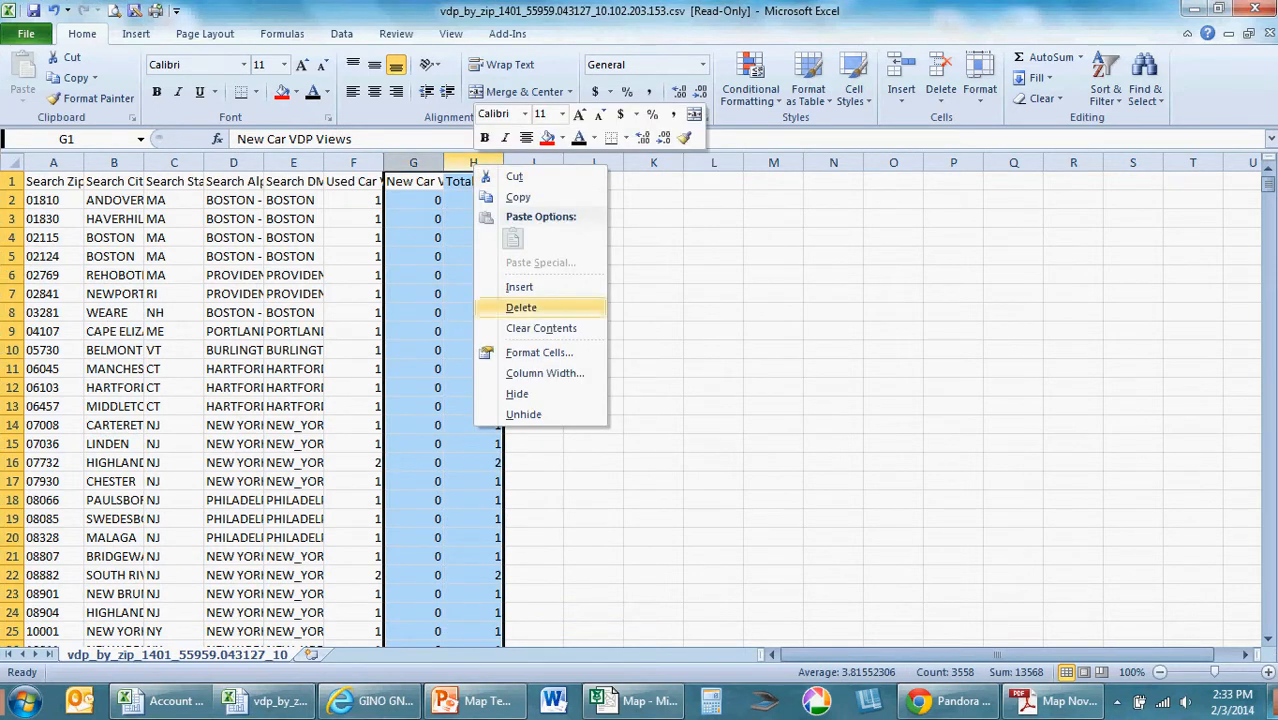
click(495, 309)
click(653, 331)
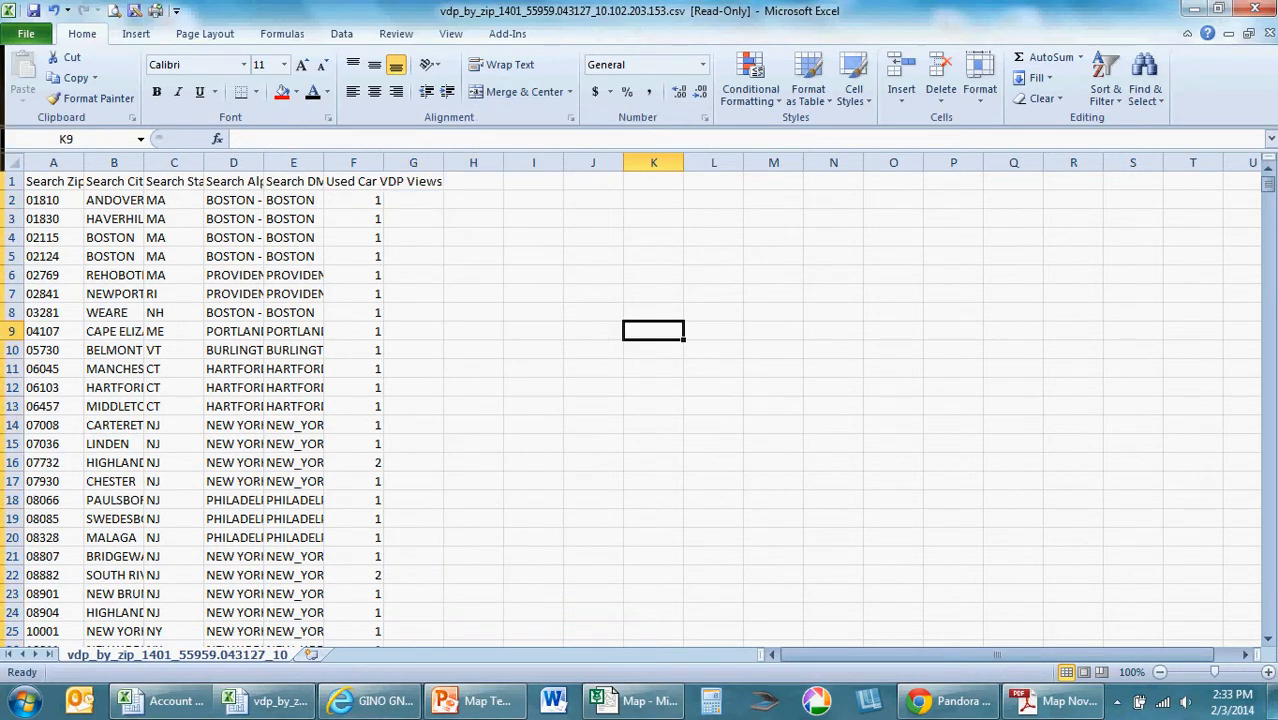
Step: Save the trimmed report to the Desktop as an Excel Workbook named WJ and close it
click(26, 34)
click(57, 90)
click(75, 167)
click(373, 476)
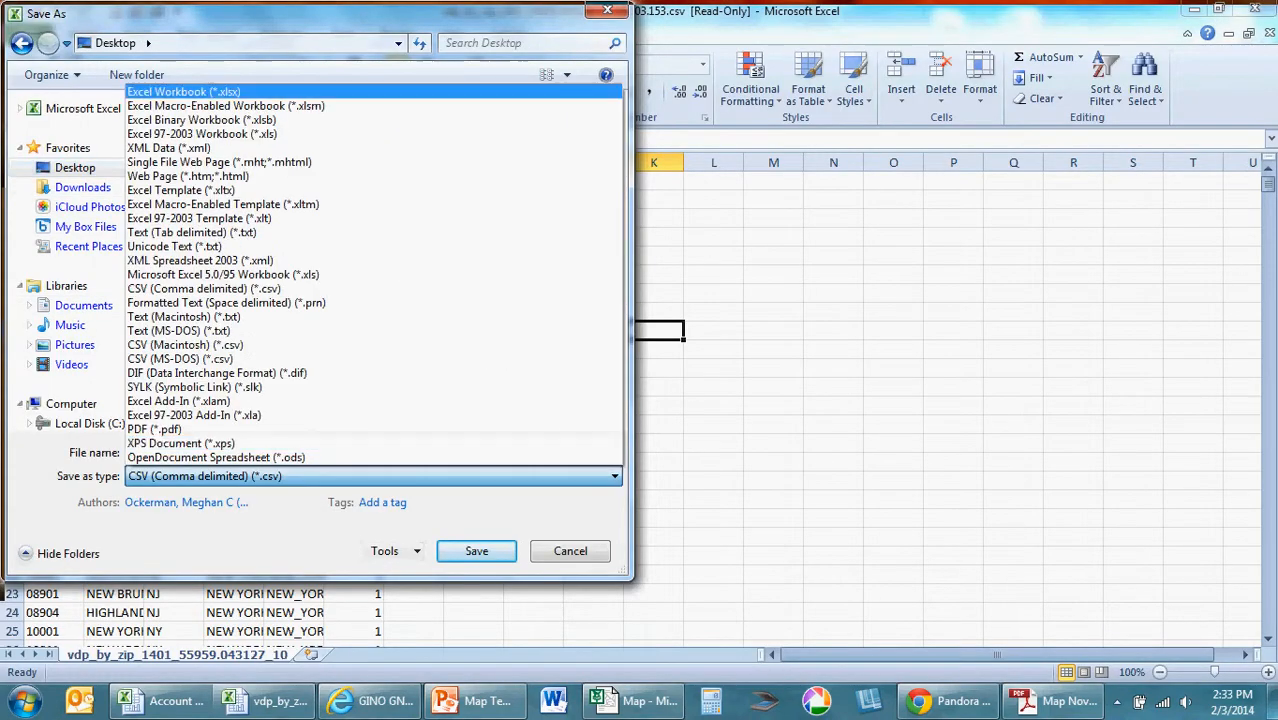
click(210, 91)
click(200, 452)
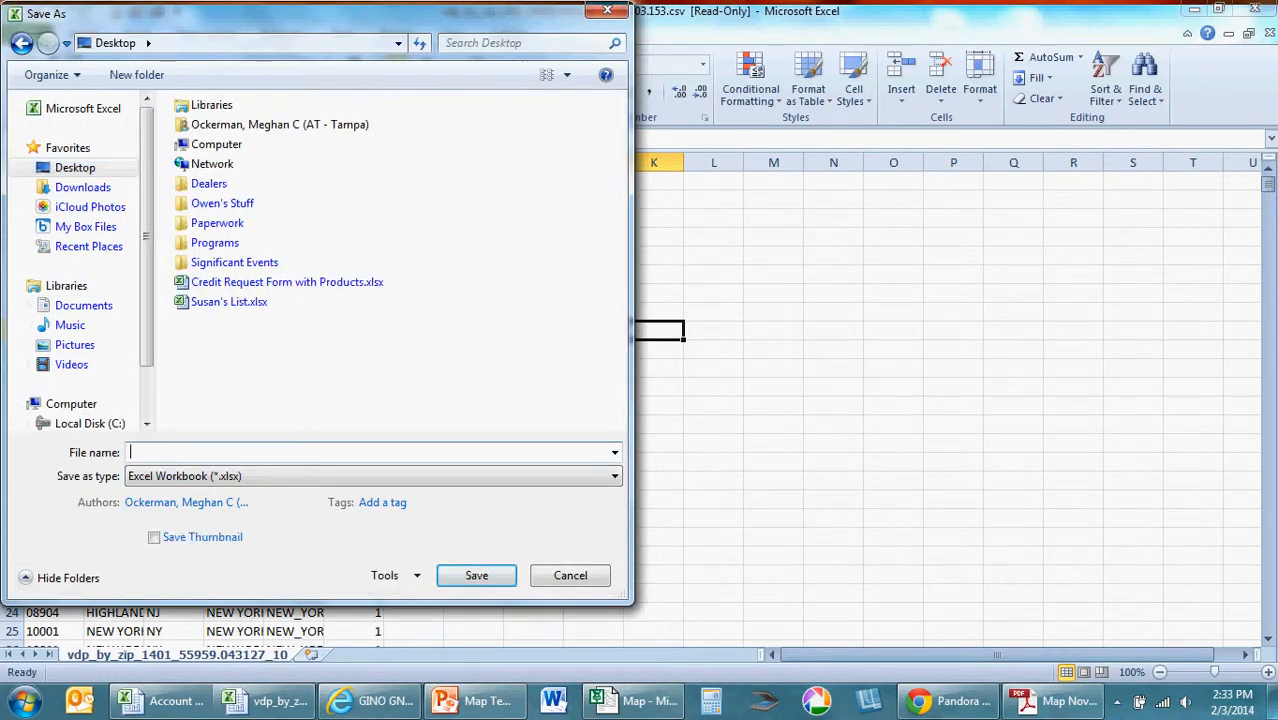
text(WJ.xlsx)
key(Return)
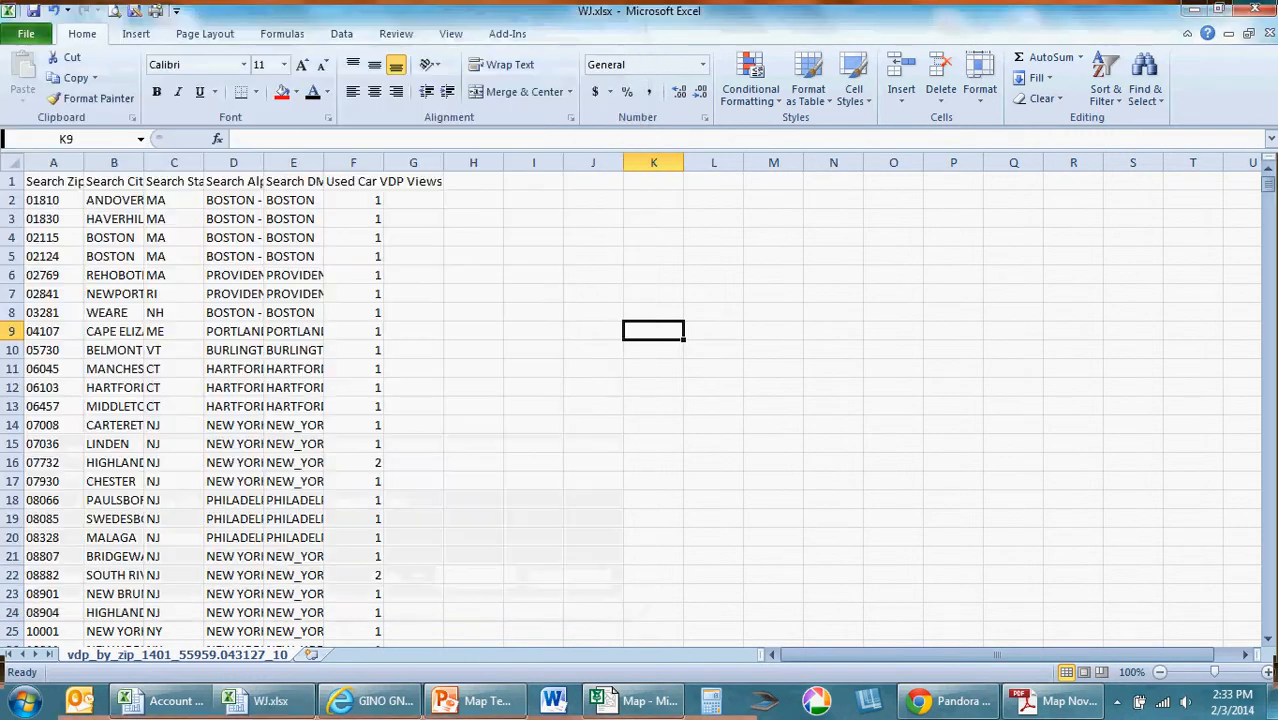
click(1255, 8)
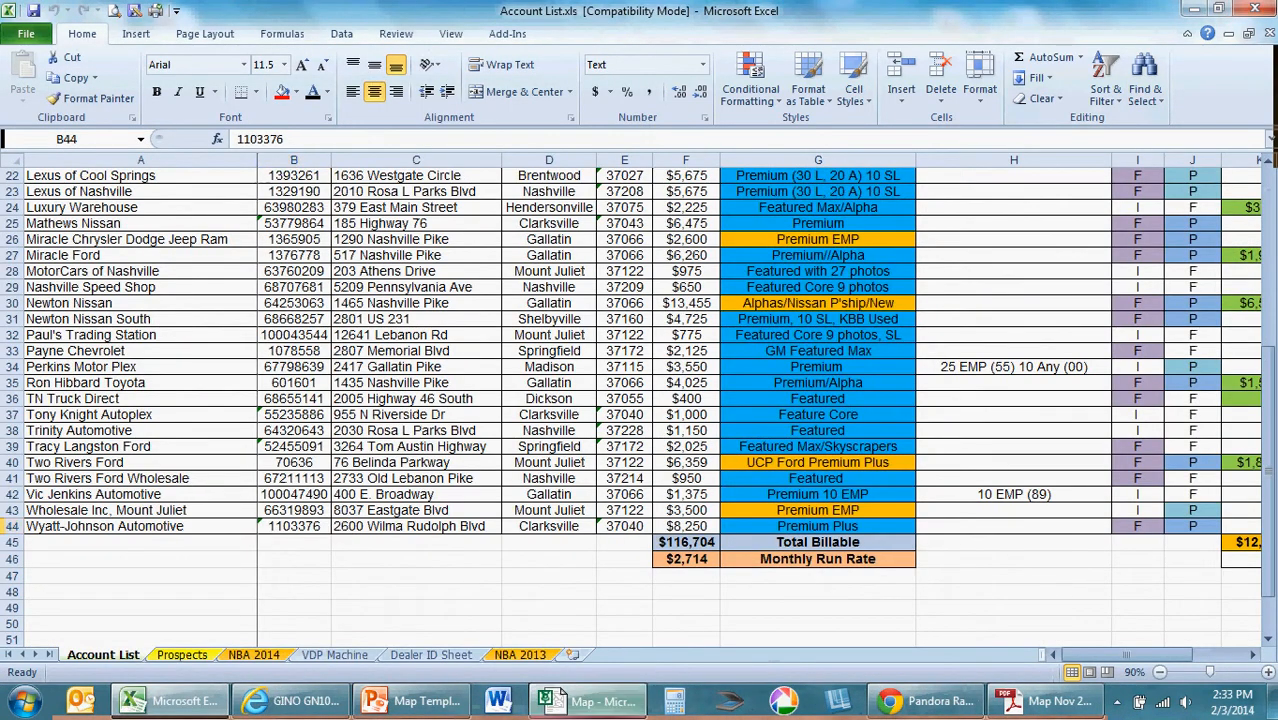
Step: Switch to MapPoint and import WJ.xlsx from the Desktop, keeping United States and the first row as column headings
click(590, 700)
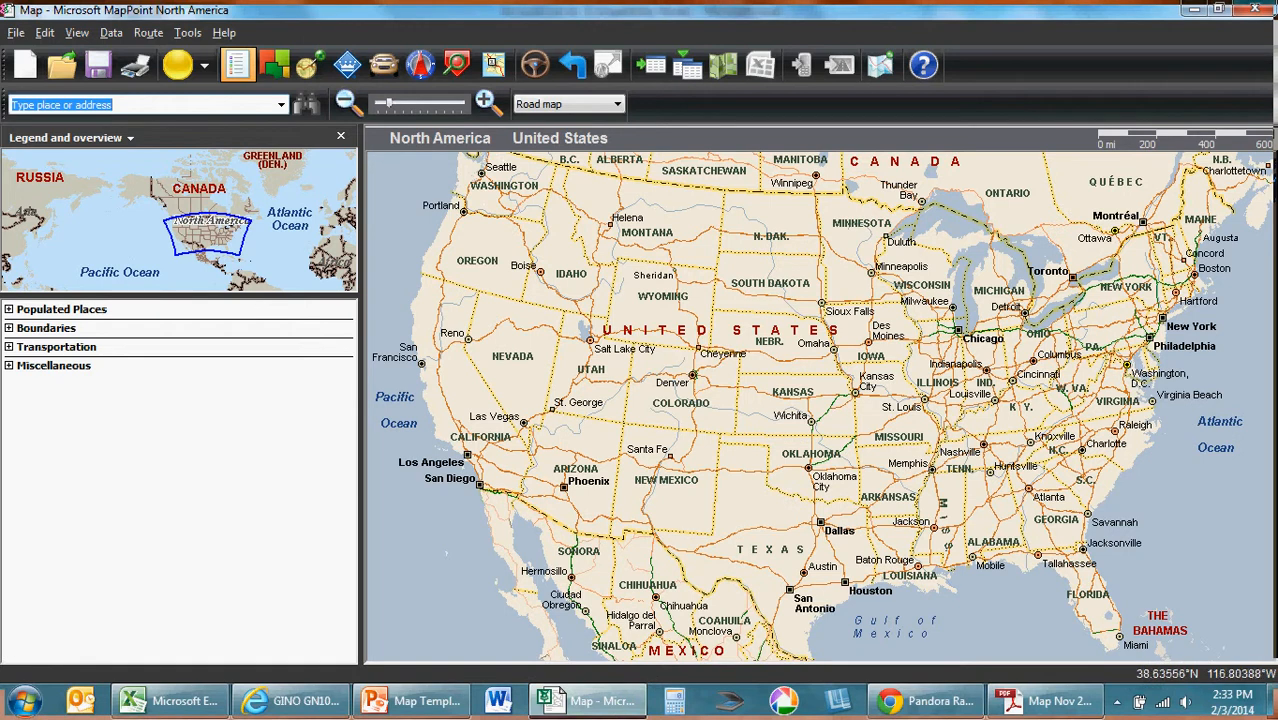
click(111, 32)
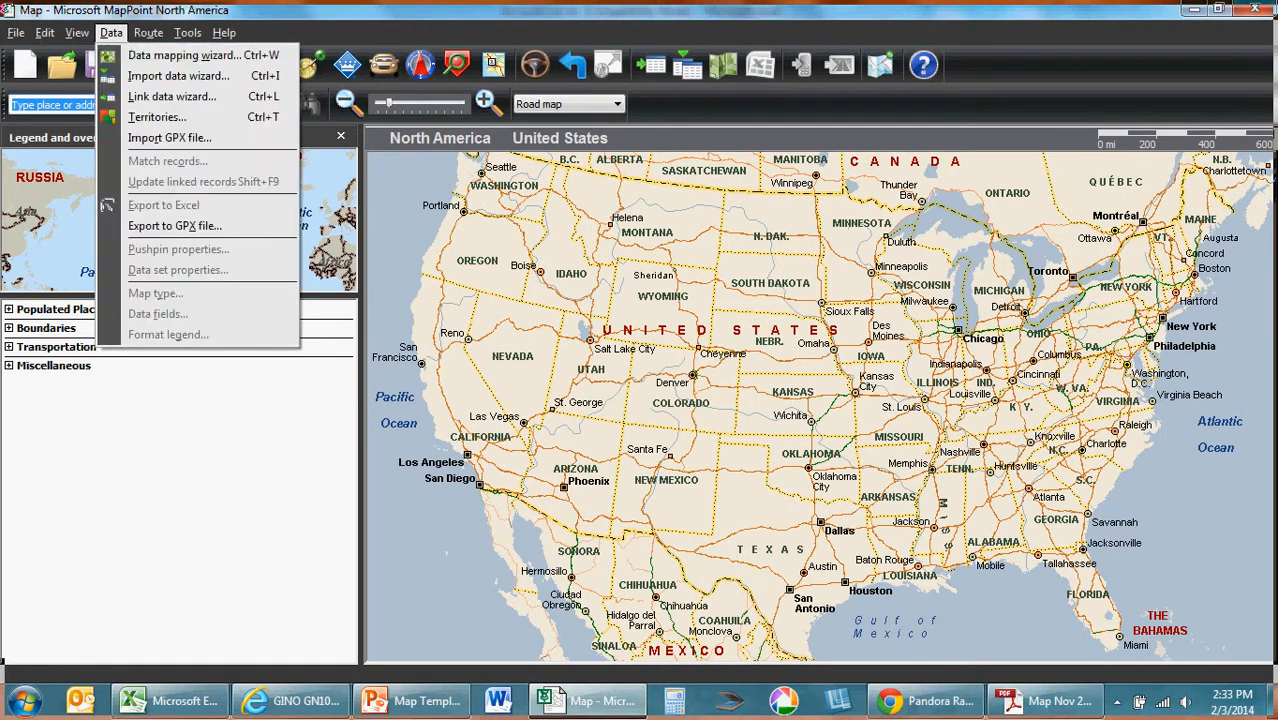
click(150, 77)
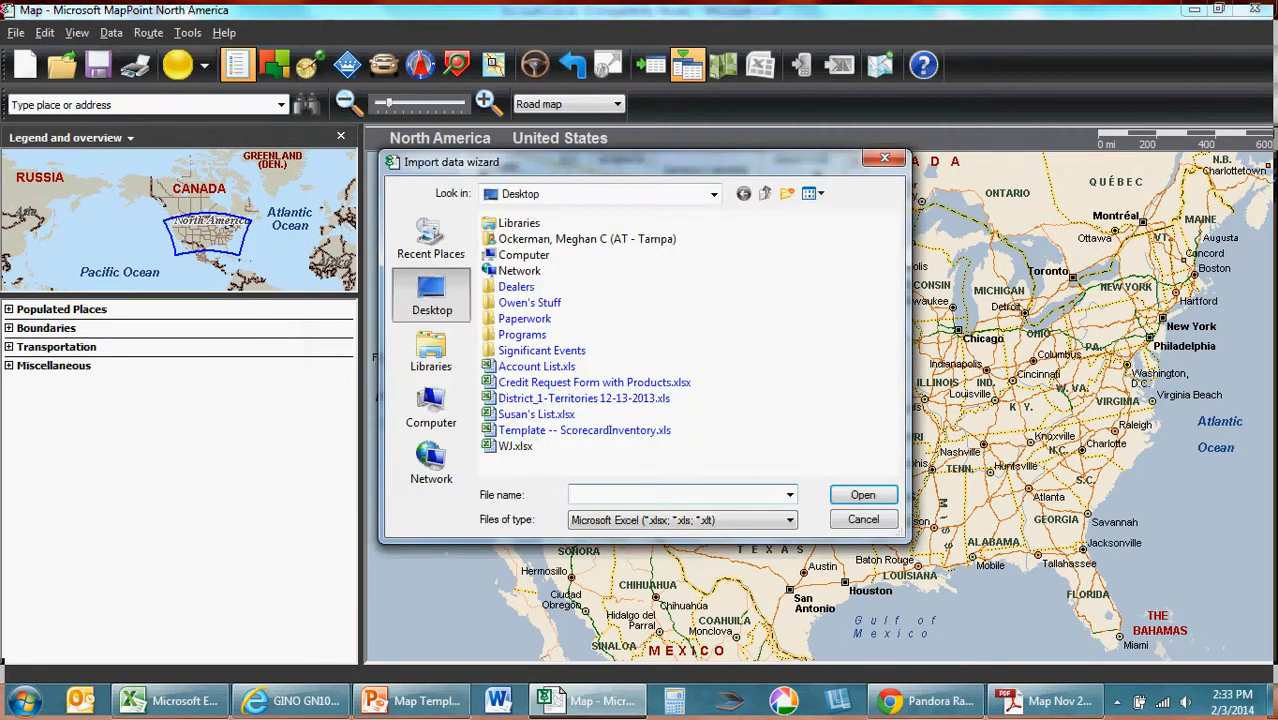
click(516, 446)
key(Return)
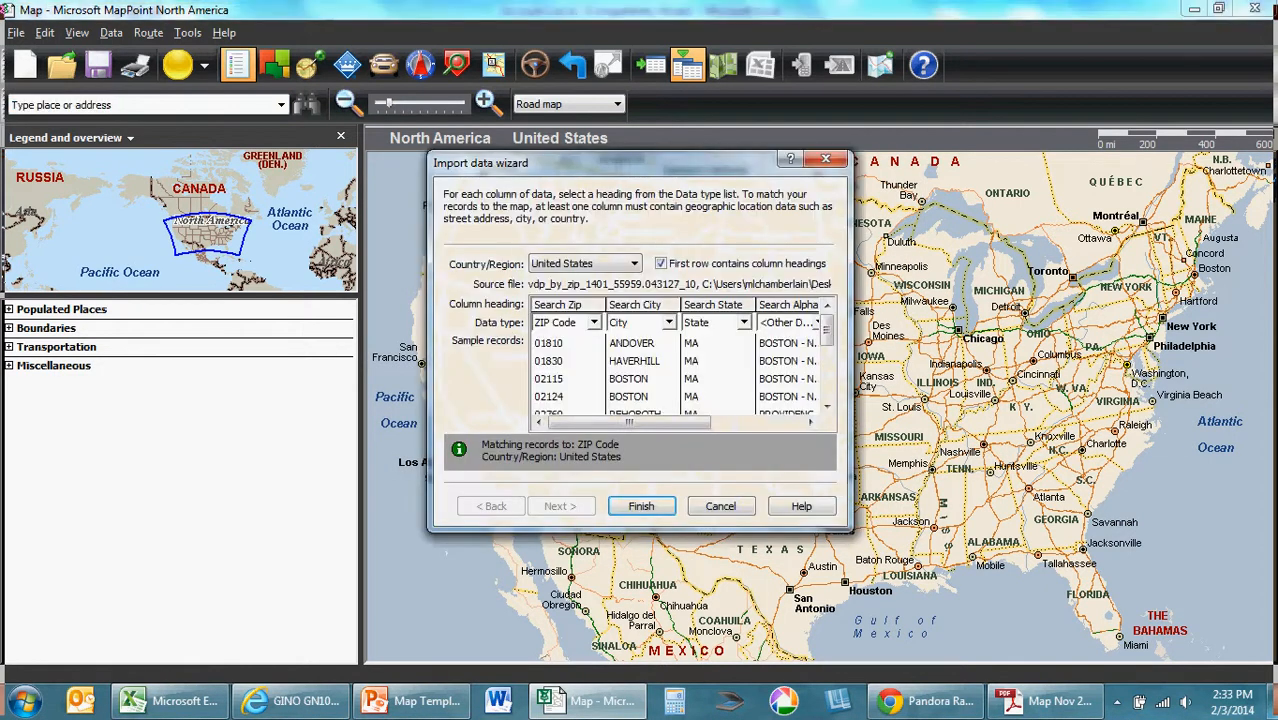
click(641, 506)
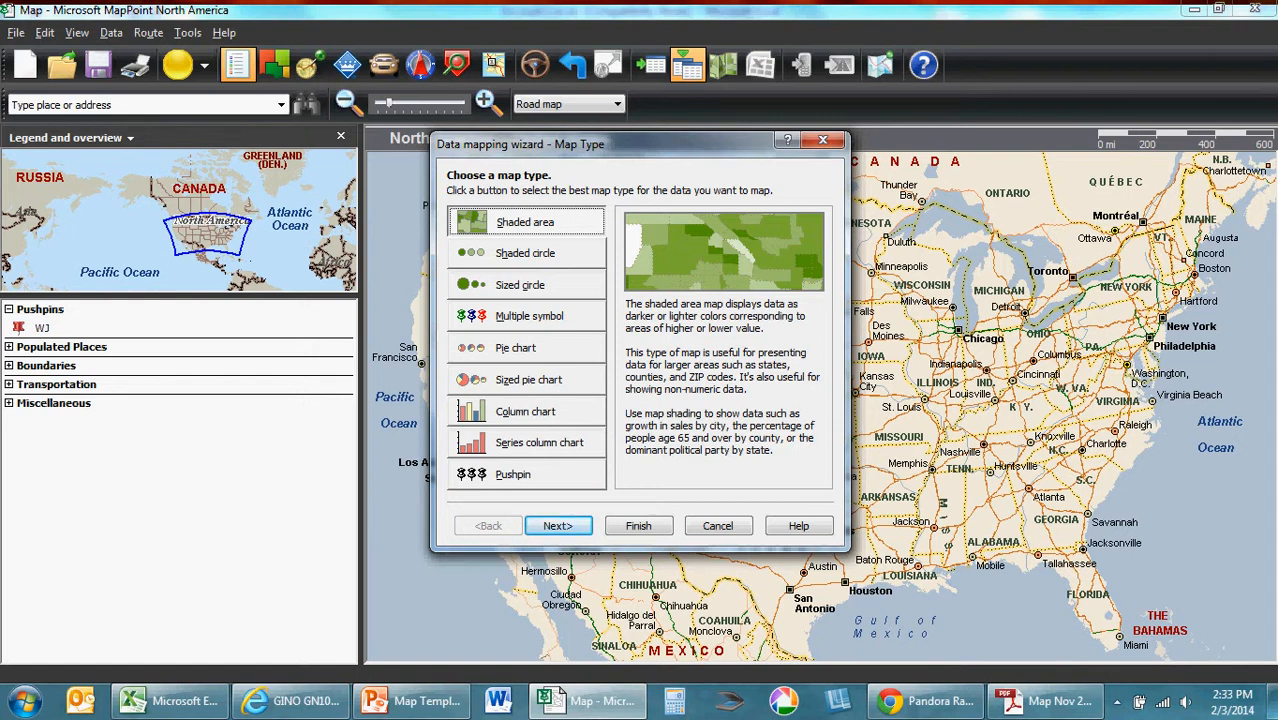
Step: Map the imported WJ data as pushpins using the red circle symbol
click(526, 475)
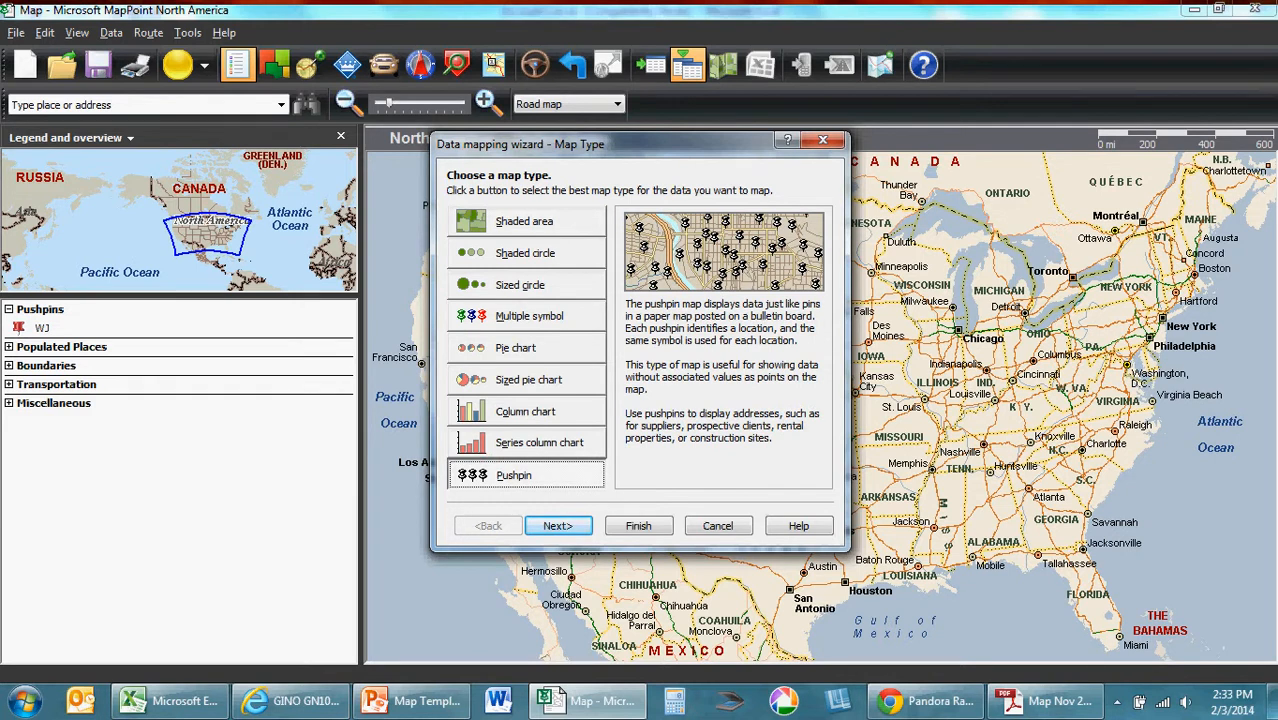
click(558, 526)
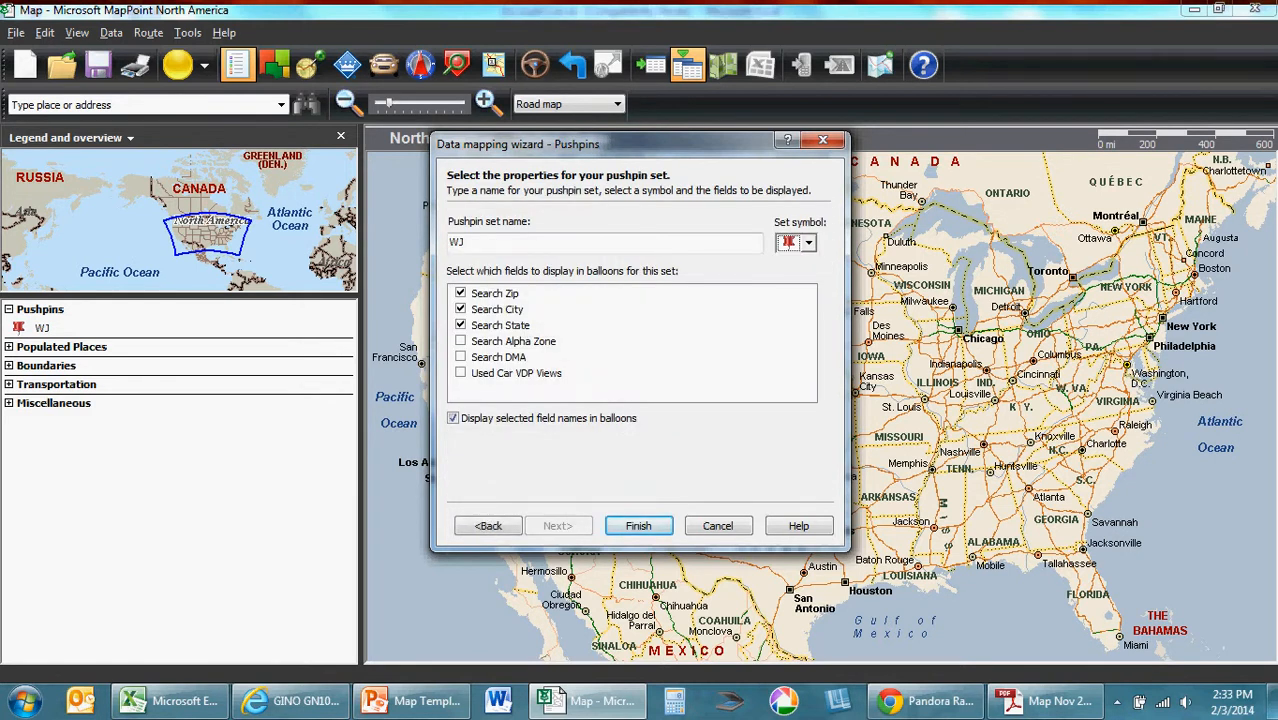
click(808, 243)
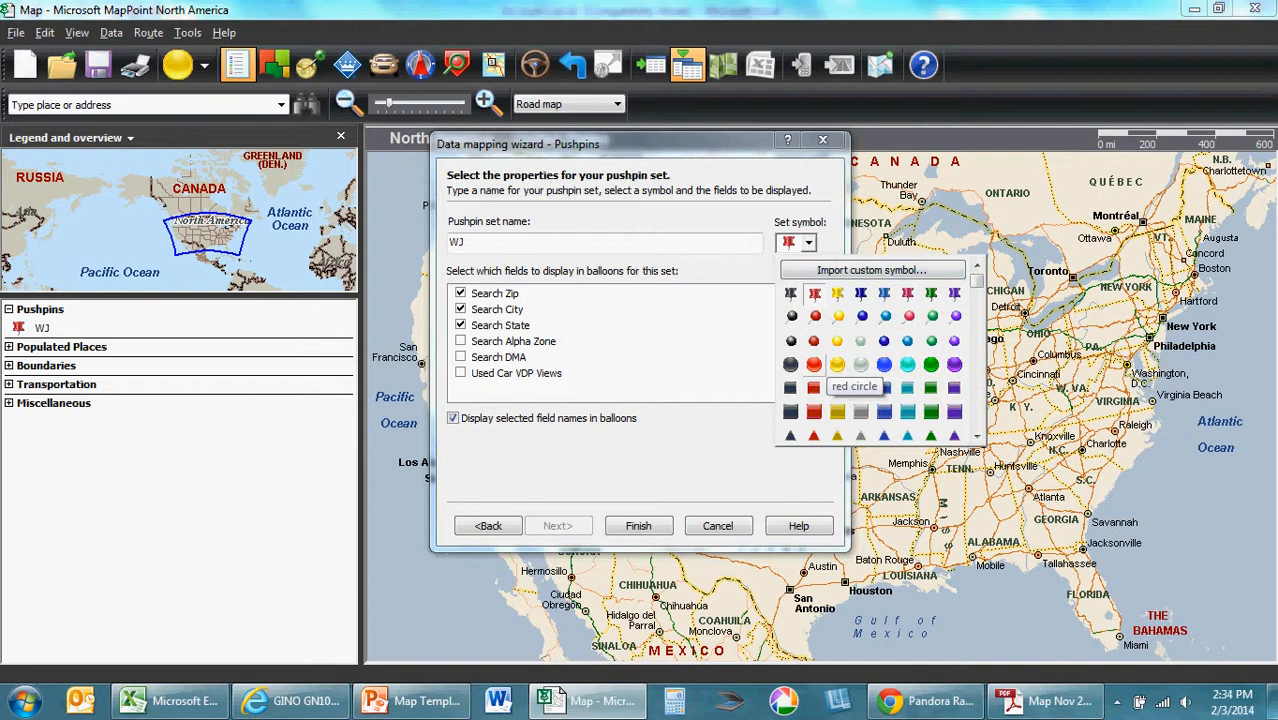
click(814, 364)
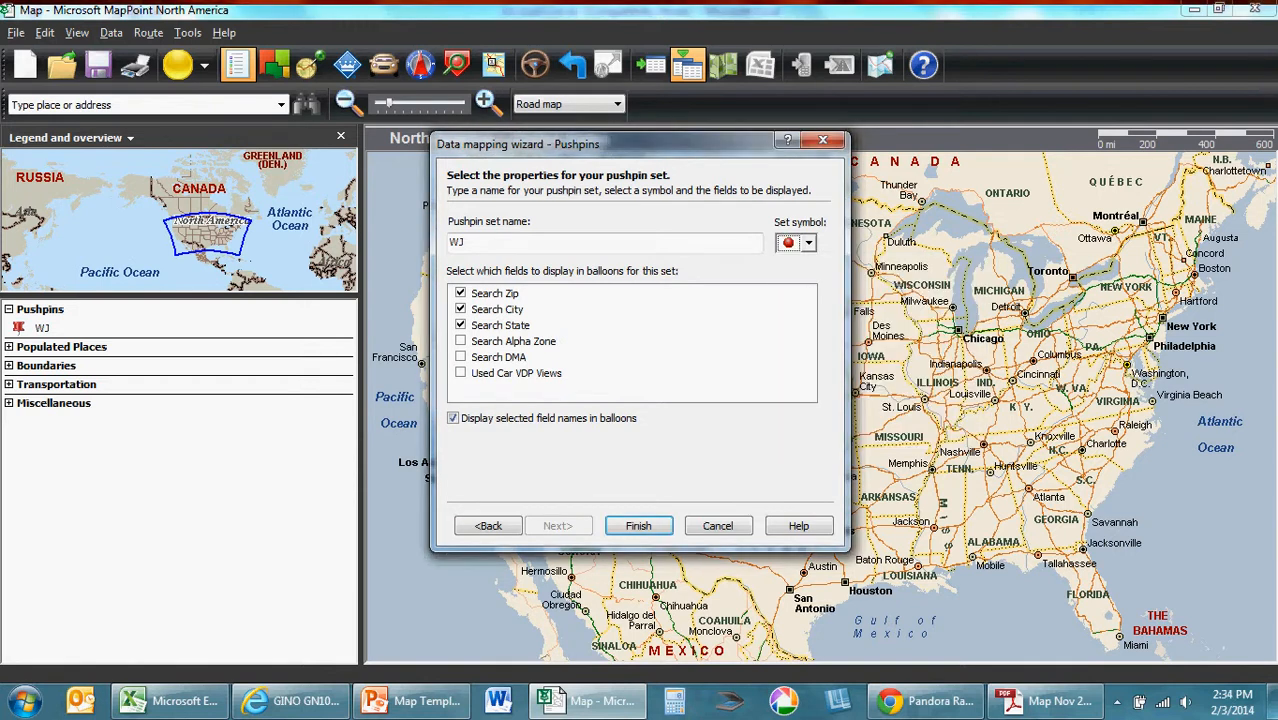
click(638, 525)
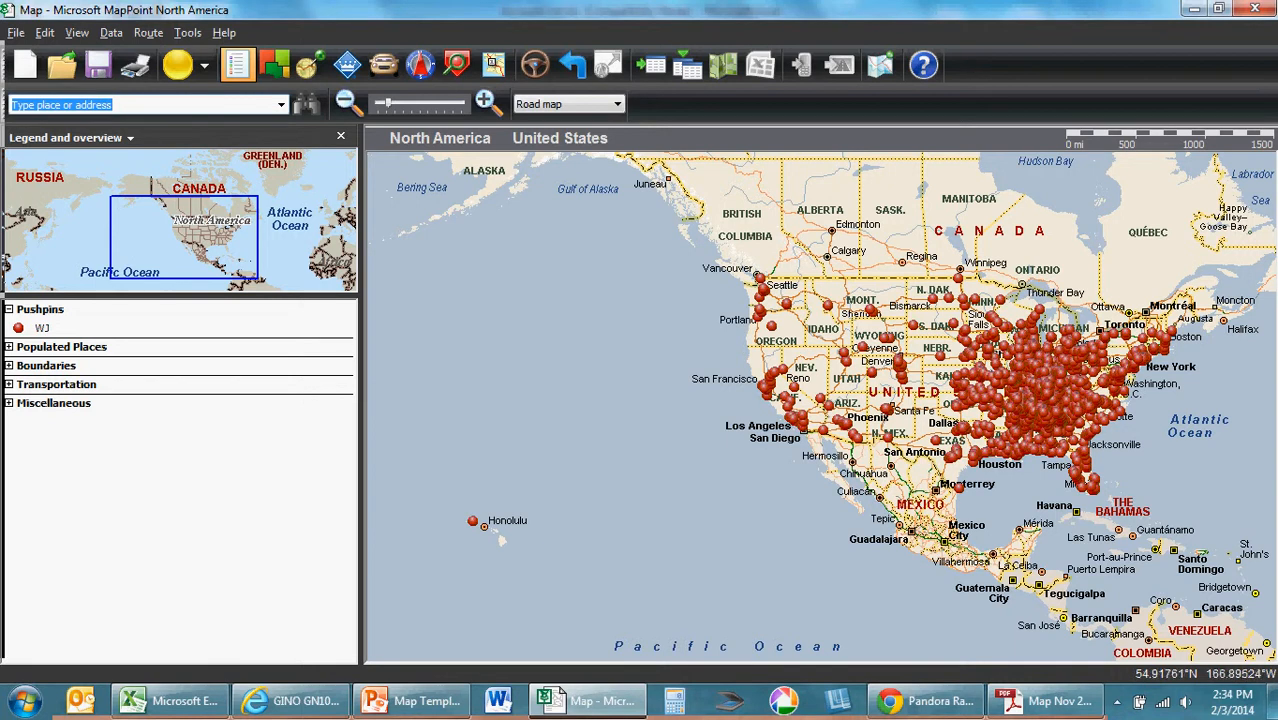
Step: Check the Map Template presentation in PowerPoint and return to the pushpin map in MapPoint
mouse_move(420, 214)
mouse_down()
mouse_move(520, 298)
mouse_move(435, 218)
mouse_move(403, 208)
mouse_up()
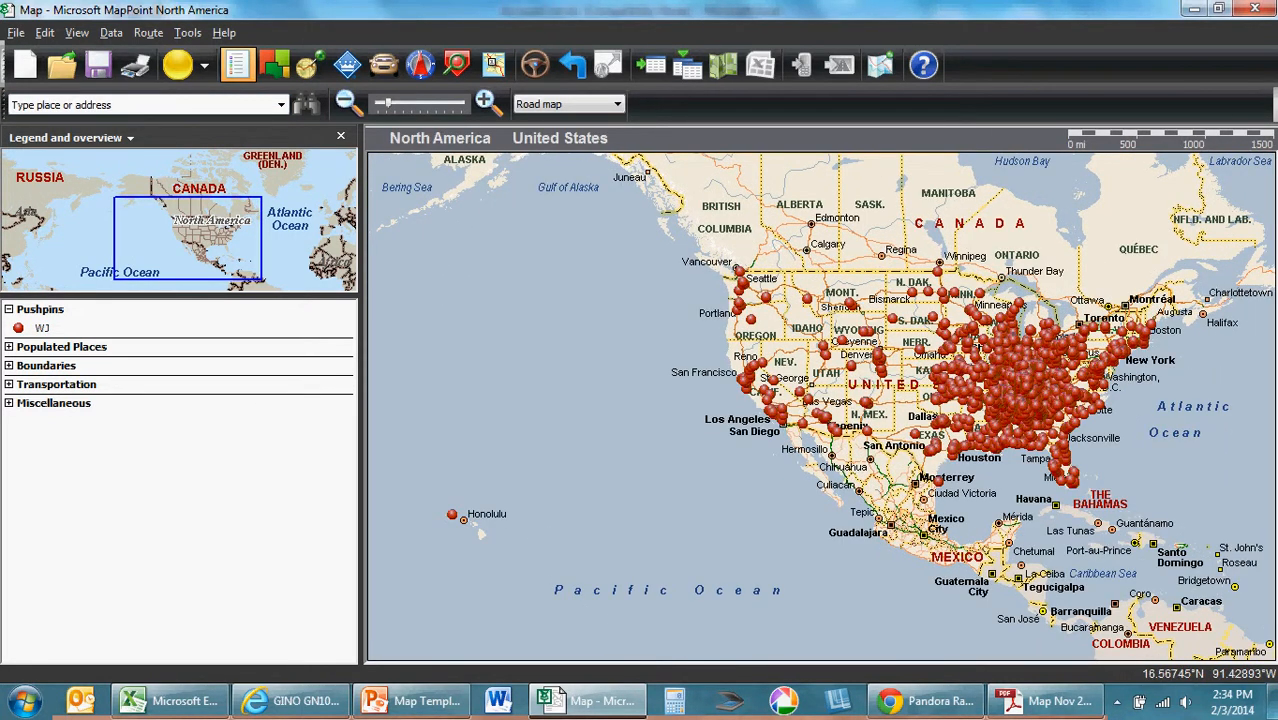
click(412, 701)
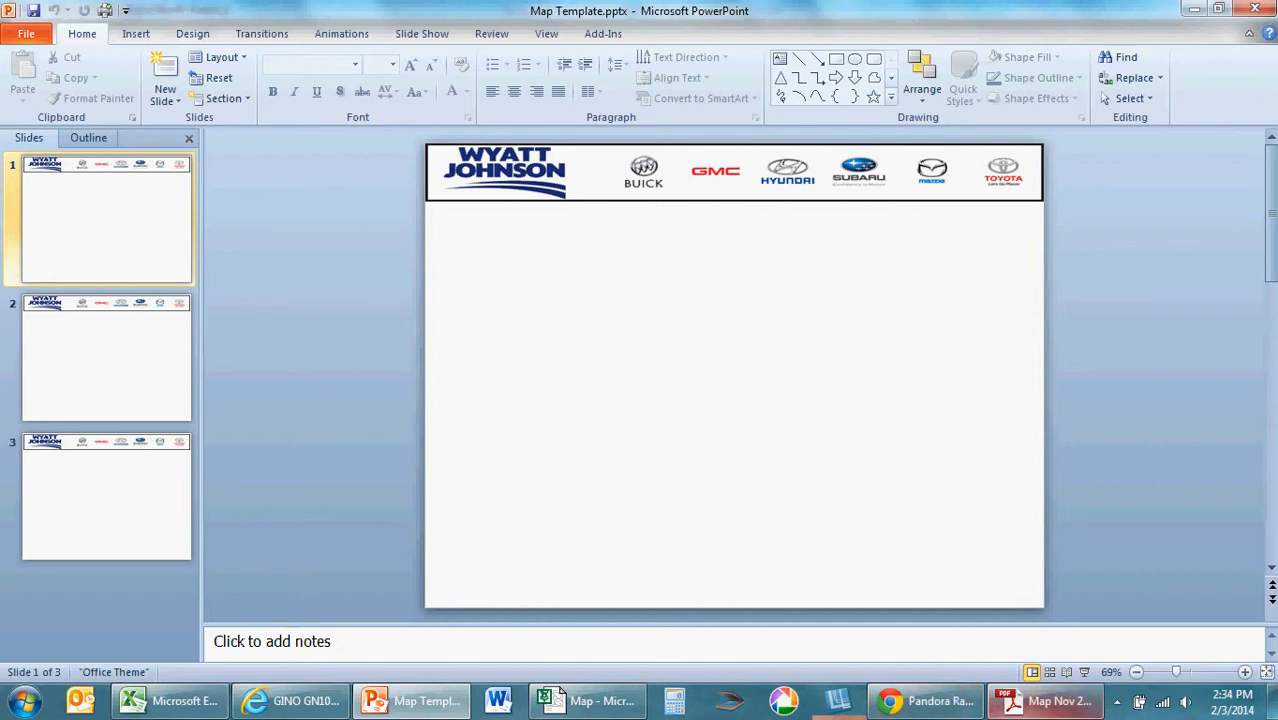
click(590, 702)
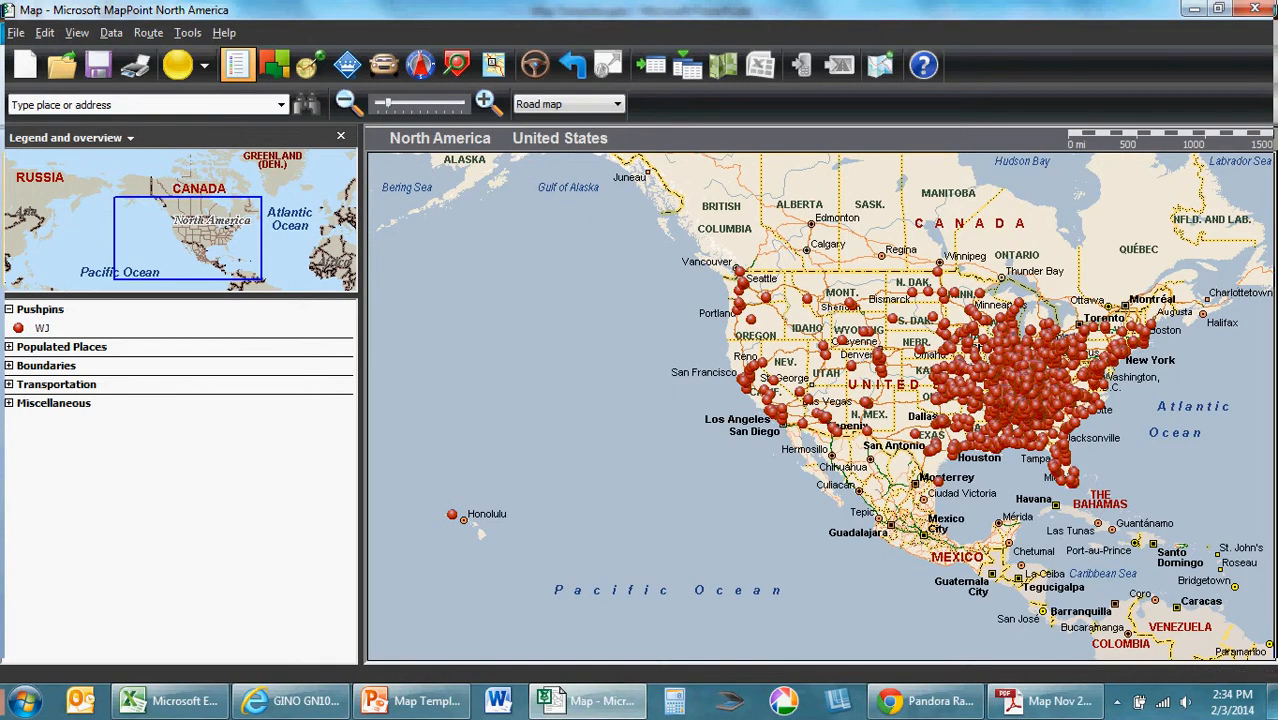
Step: Convert the WJ pushpin set into a shaded area map of Used Car VDP Views by ZIP Code with Red to yellow coloring
right_click(40, 326)
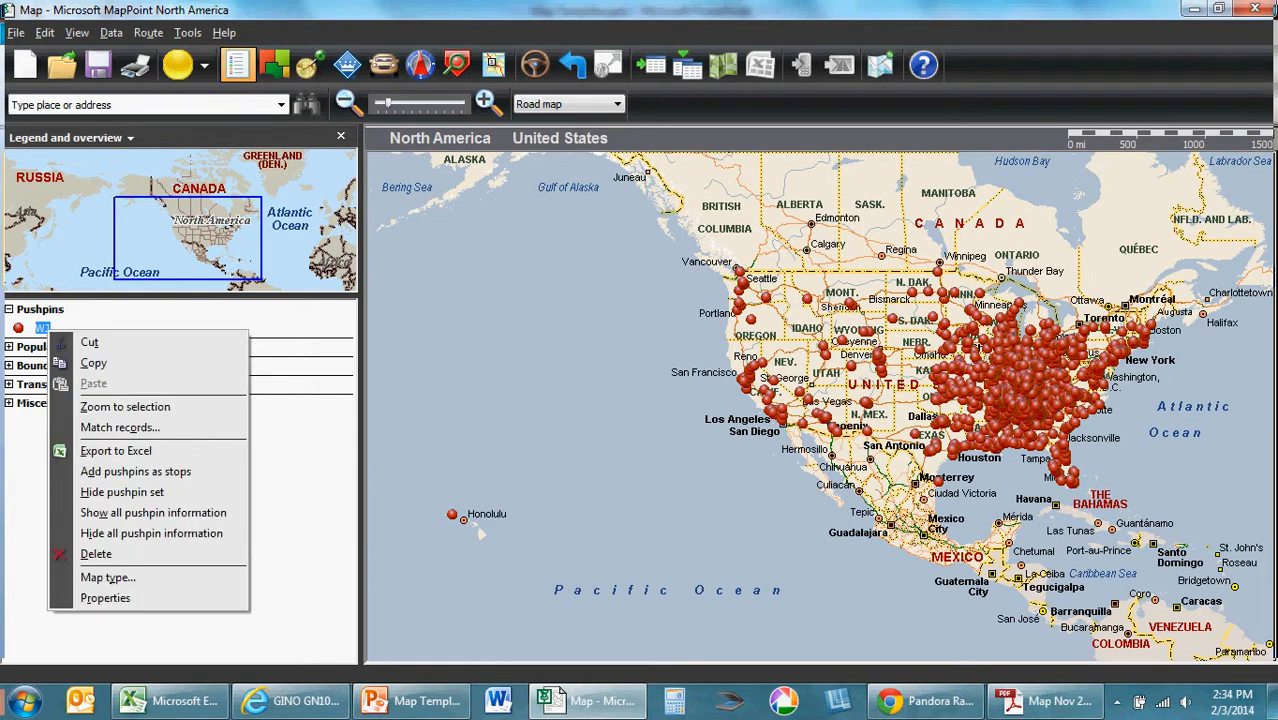
click(100, 577)
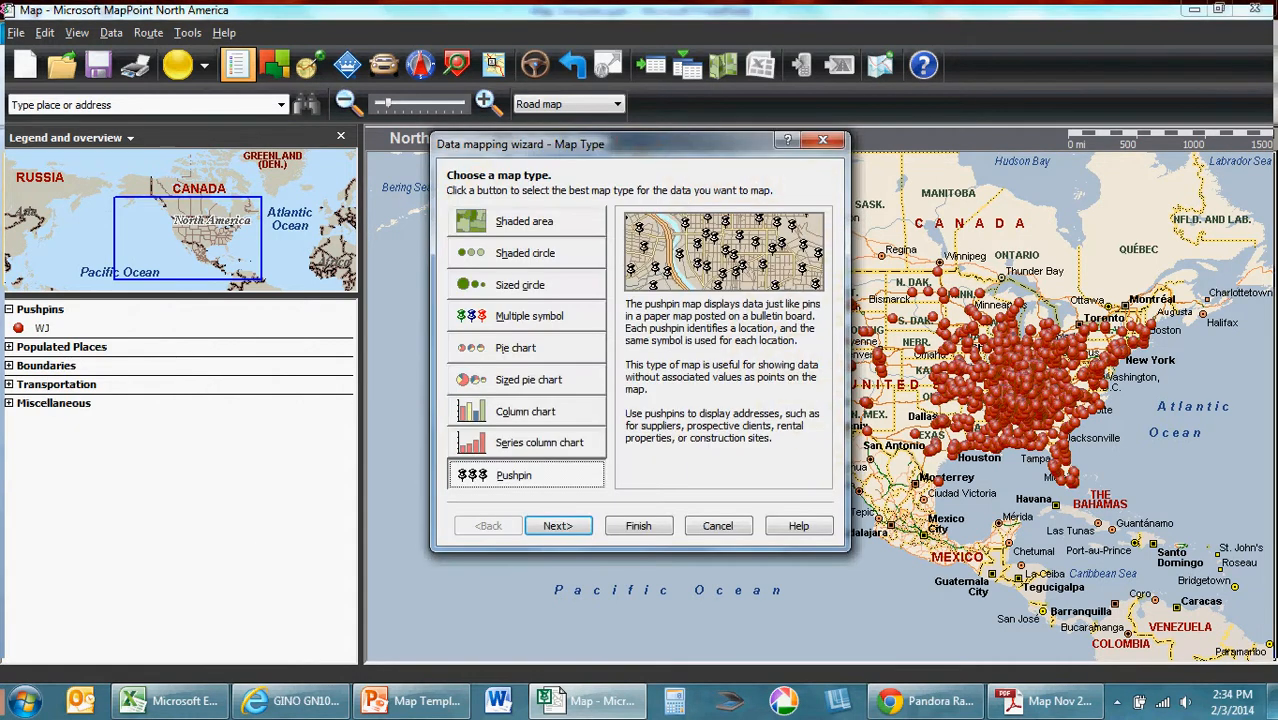
click(525, 222)
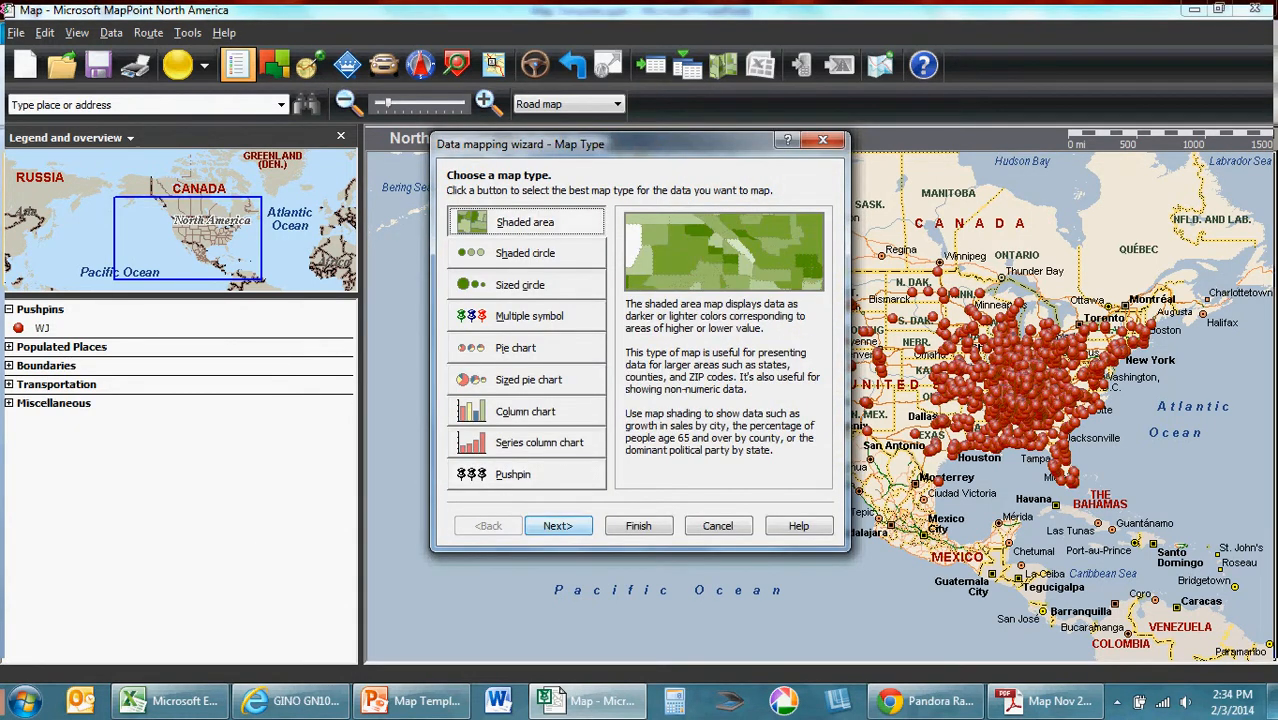
key(Return)
click(558, 526)
click(477, 319)
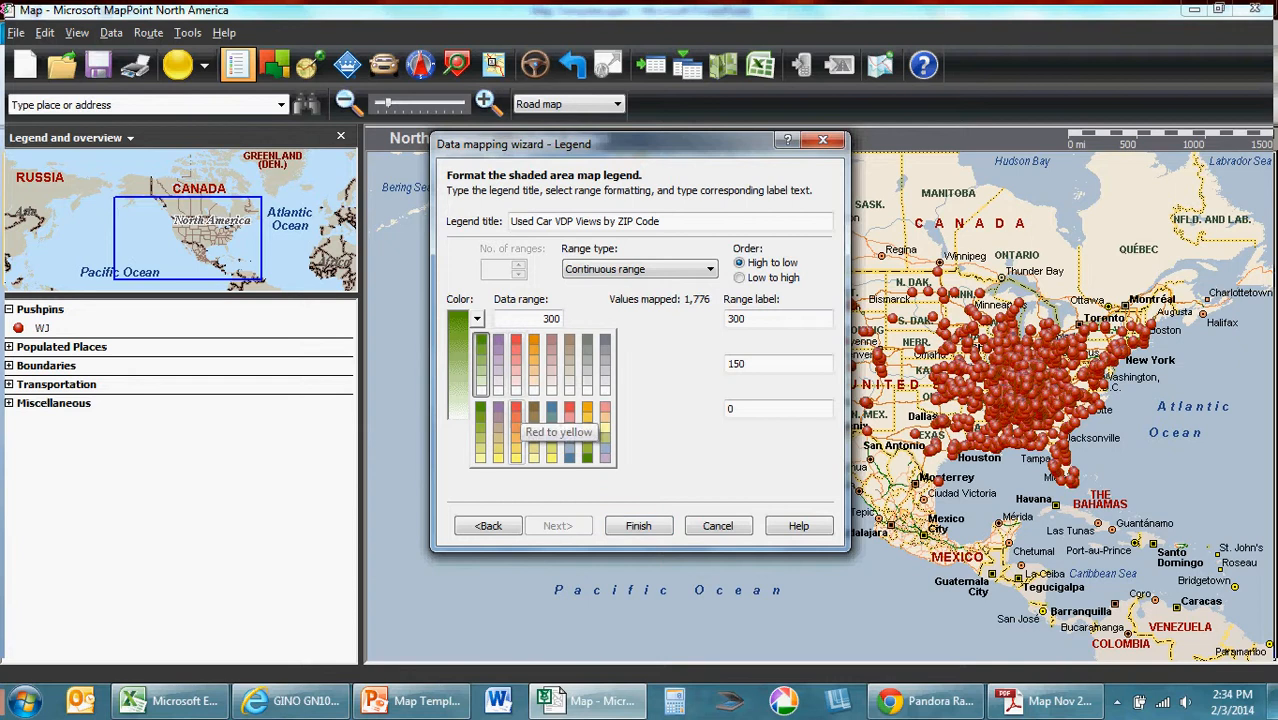
click(515, 432)
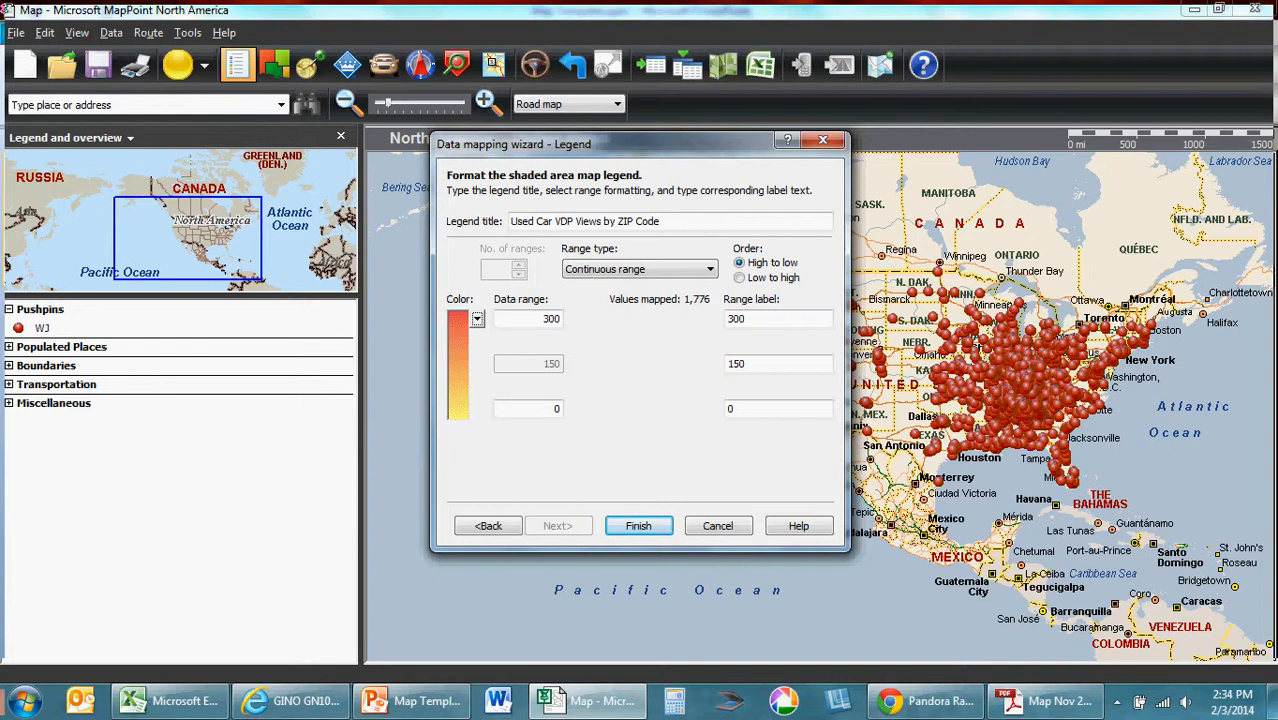
click(638, 525)
Step: Frame the shaded map on western and central Tennessee and southern Kentucky, with Clarksville, Nashville and Memphis in view
drag(1108, 280, 463, 380)
drag(1056, 318, 583, 215)
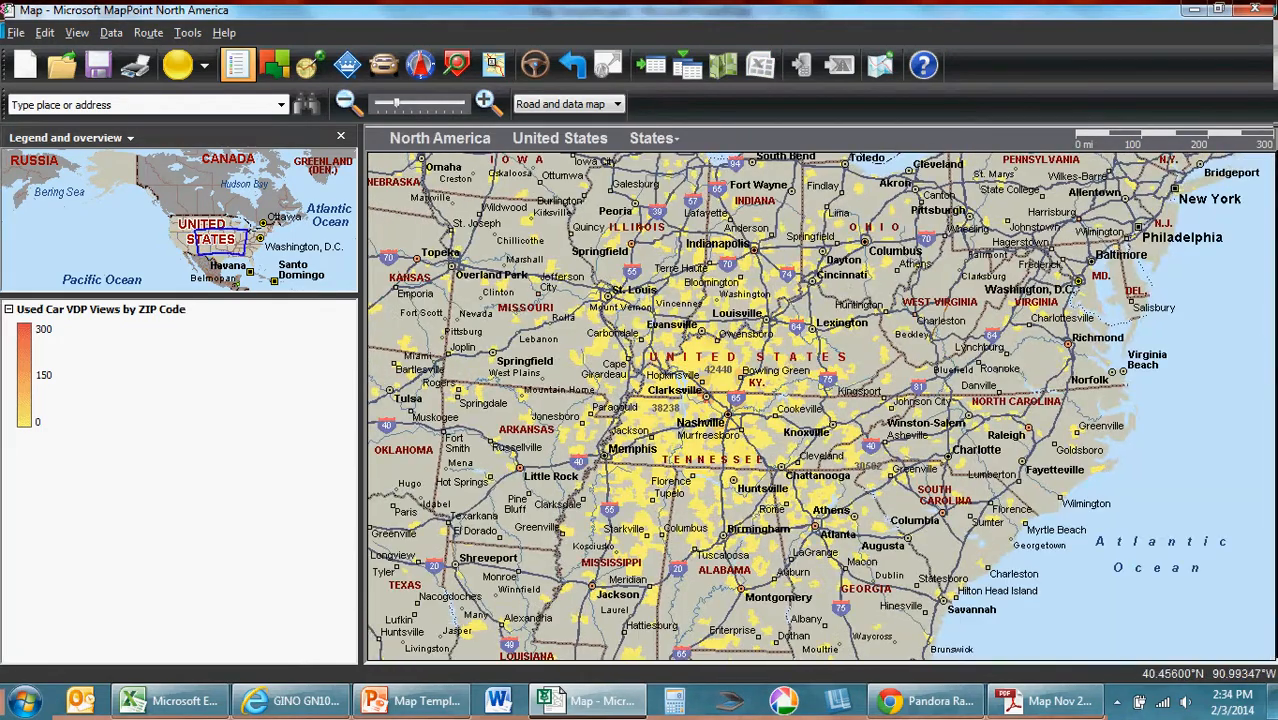
drag(881, 338, 908, 266)
double_click(889, 288)
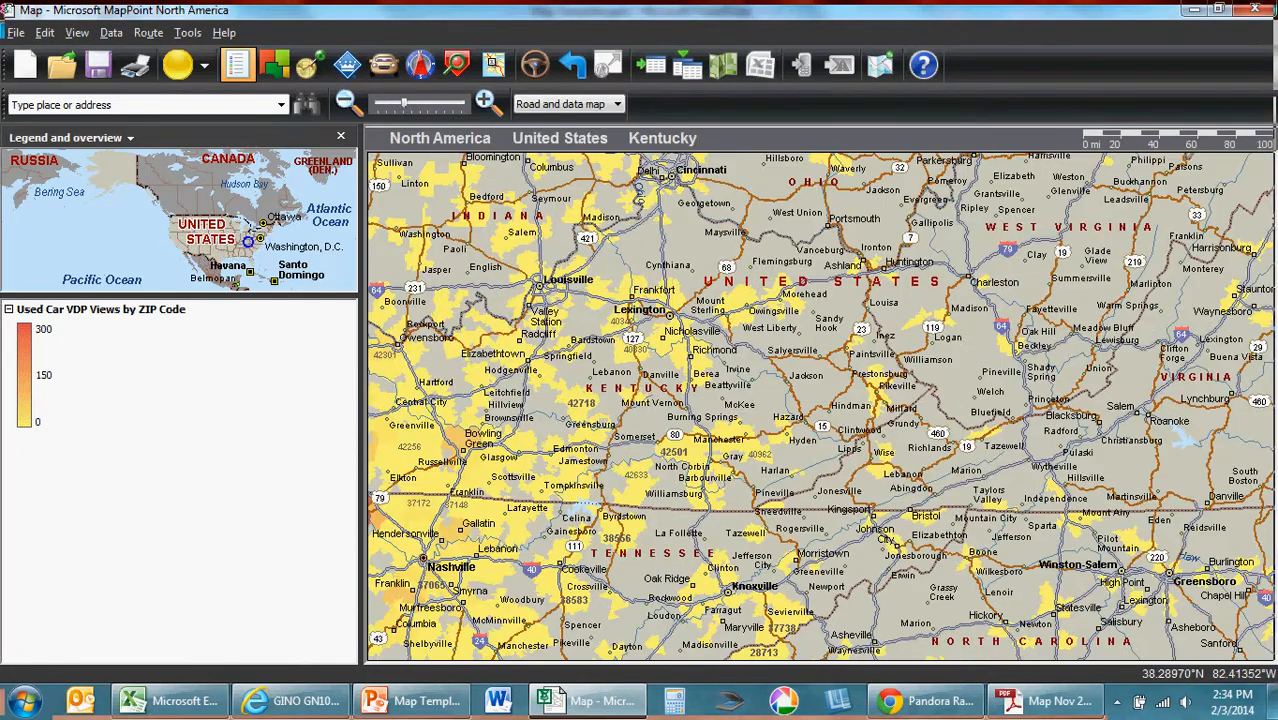
drag(816, 386, 934, 321)
drag(836, 342, 1001, 273)
drag(924, 367, 992, 385)
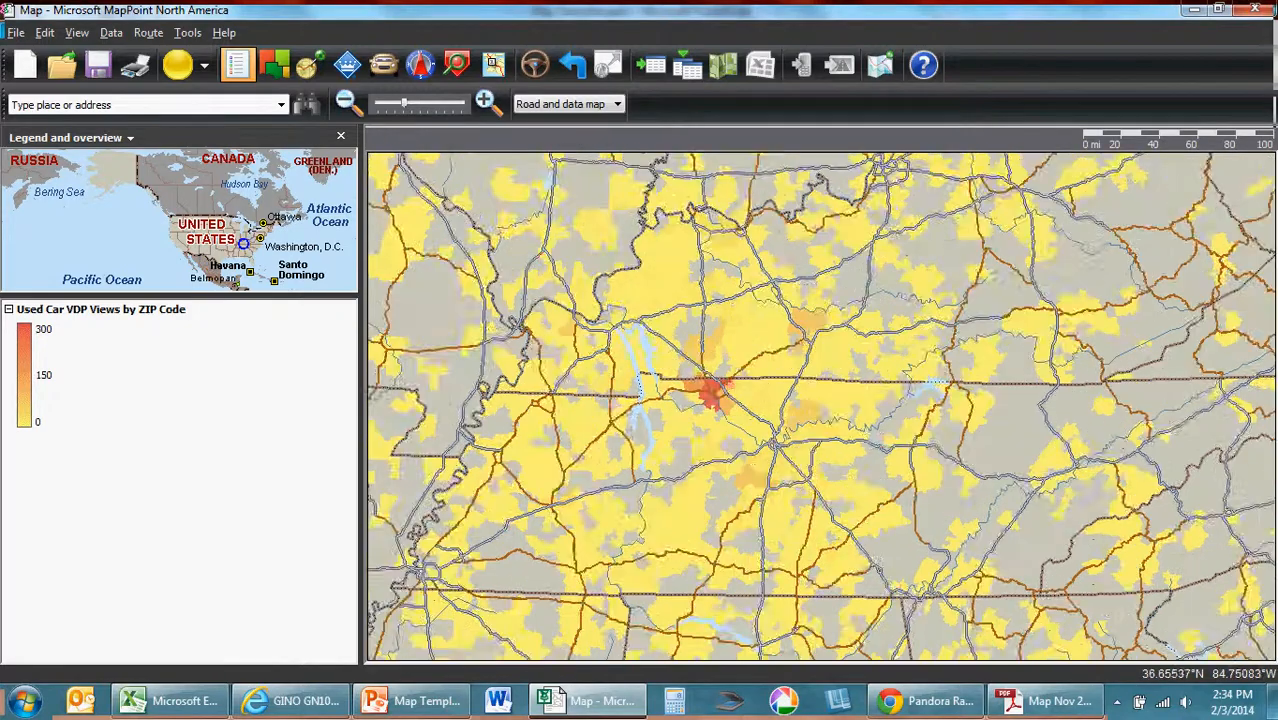
drag(963, 458, 1040, 459)
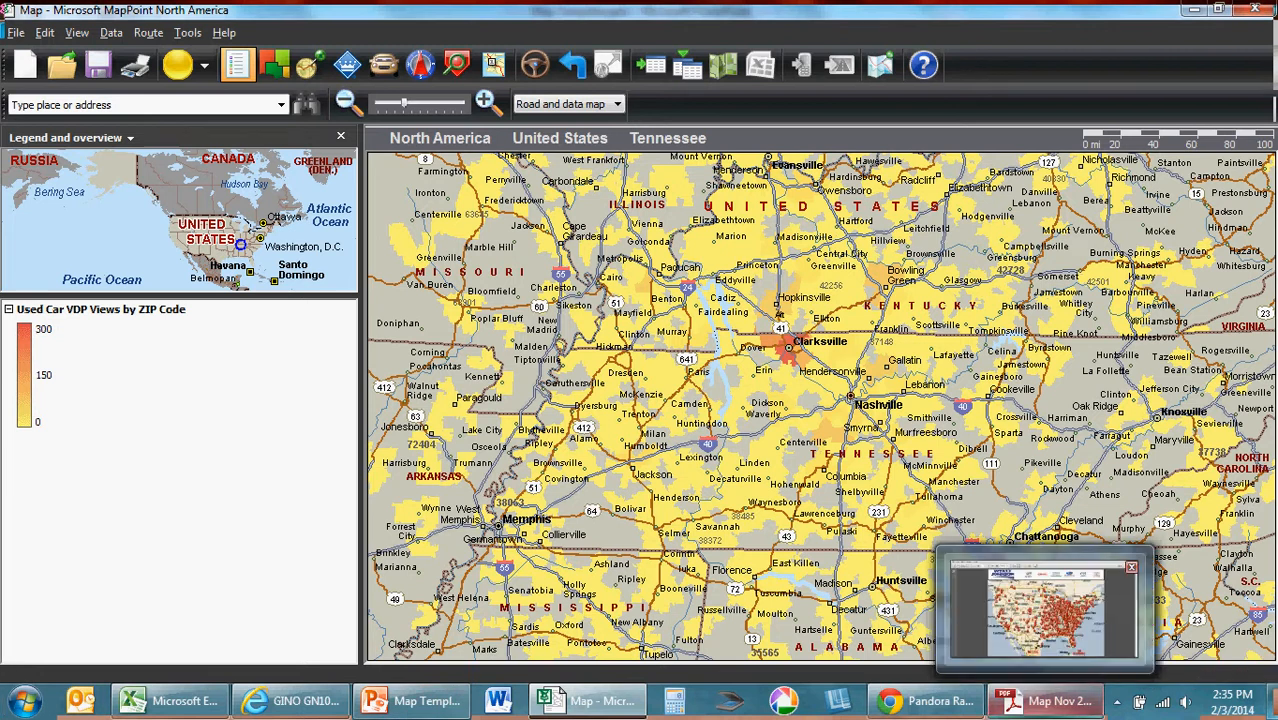
Step: Switch to Map Nov 2013.pdf in Adobe Reader, compare the regional map on page 2, and return to MapPoint
click(1050, 703)
scroll(652, 400, down, 1)
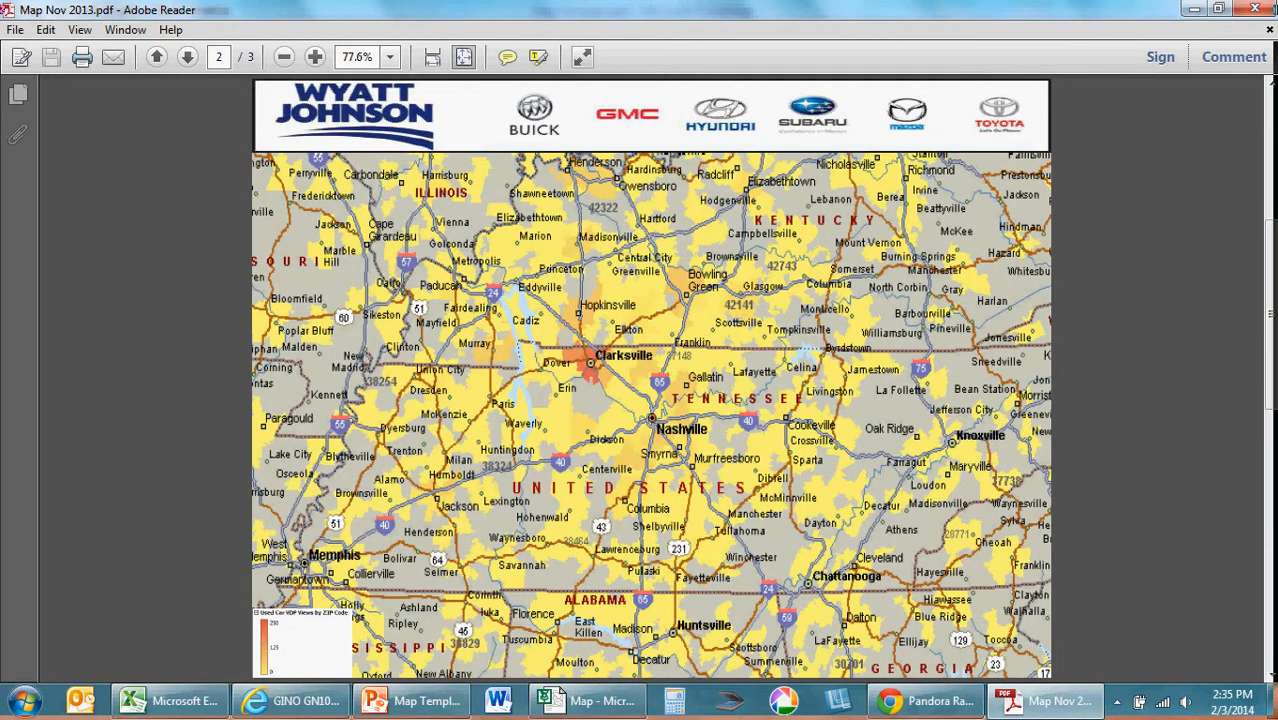
click(556, 698)
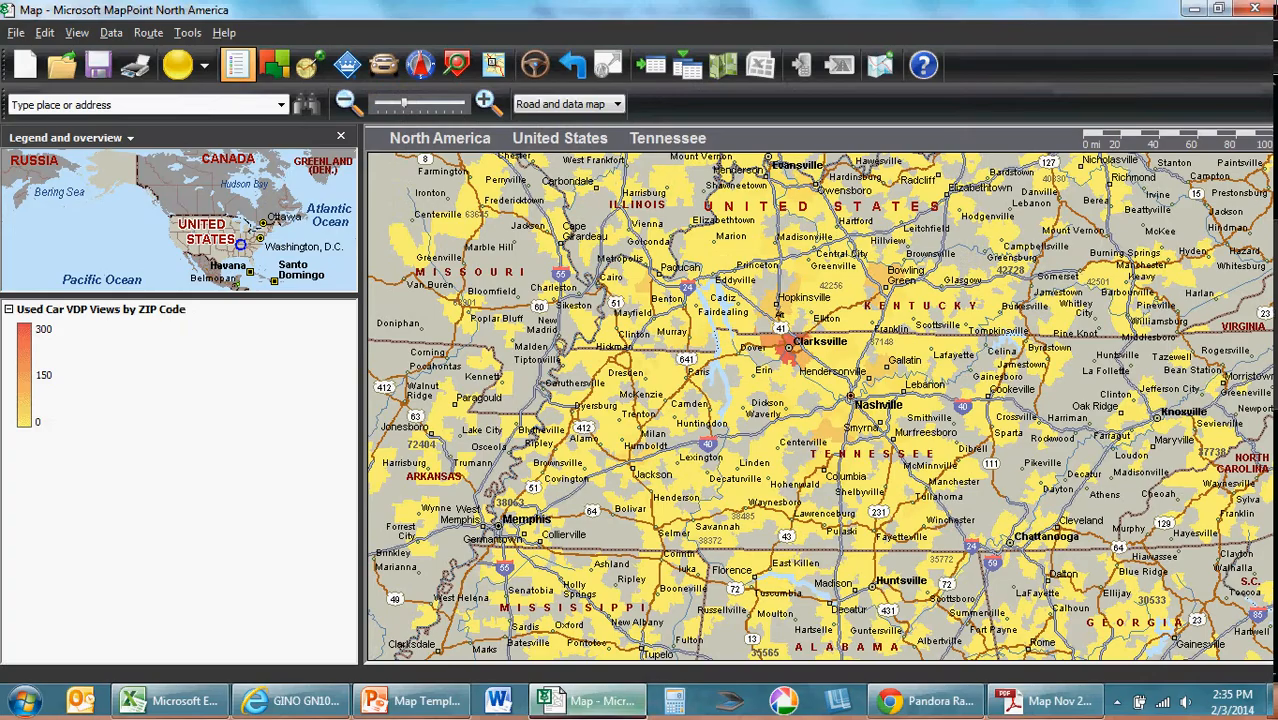
Step: Frame the shaded map closely on Clarksville and Hopkinsville and compare it with page 3 of Map Nov 2013.pdf in Adobe Reader
scroll(800, 336, up, 3)
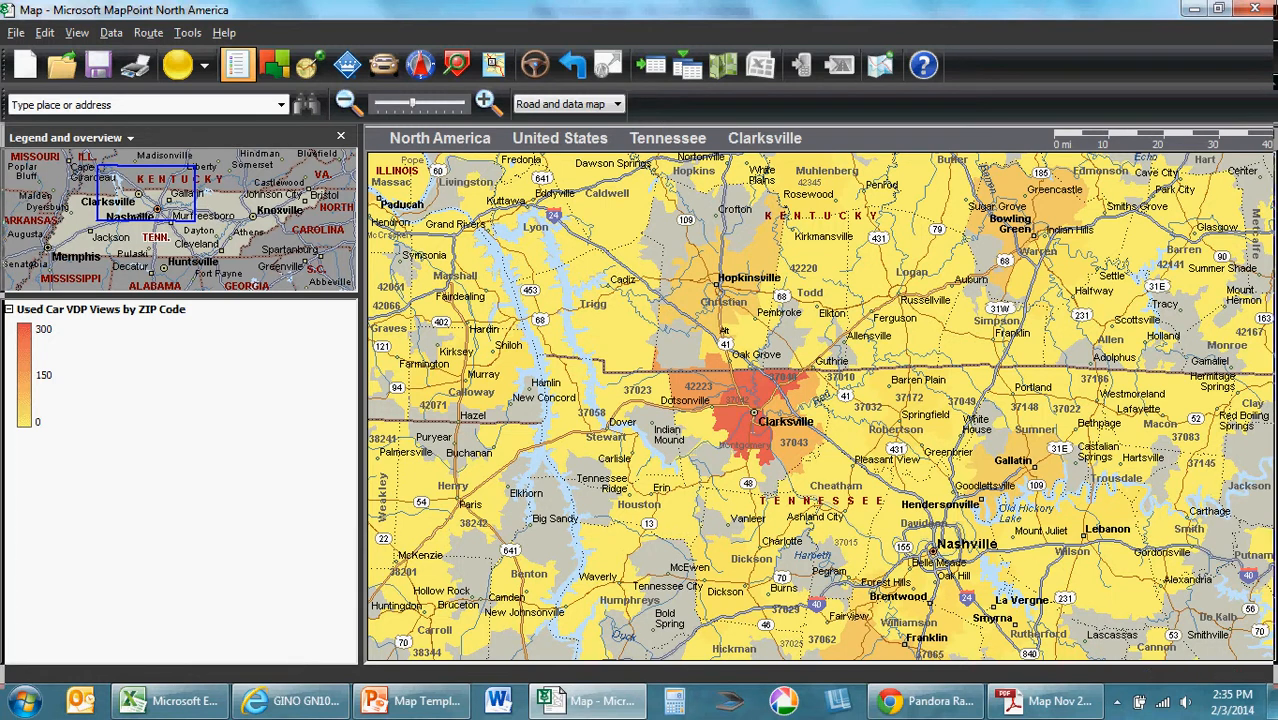
click(488, 102)
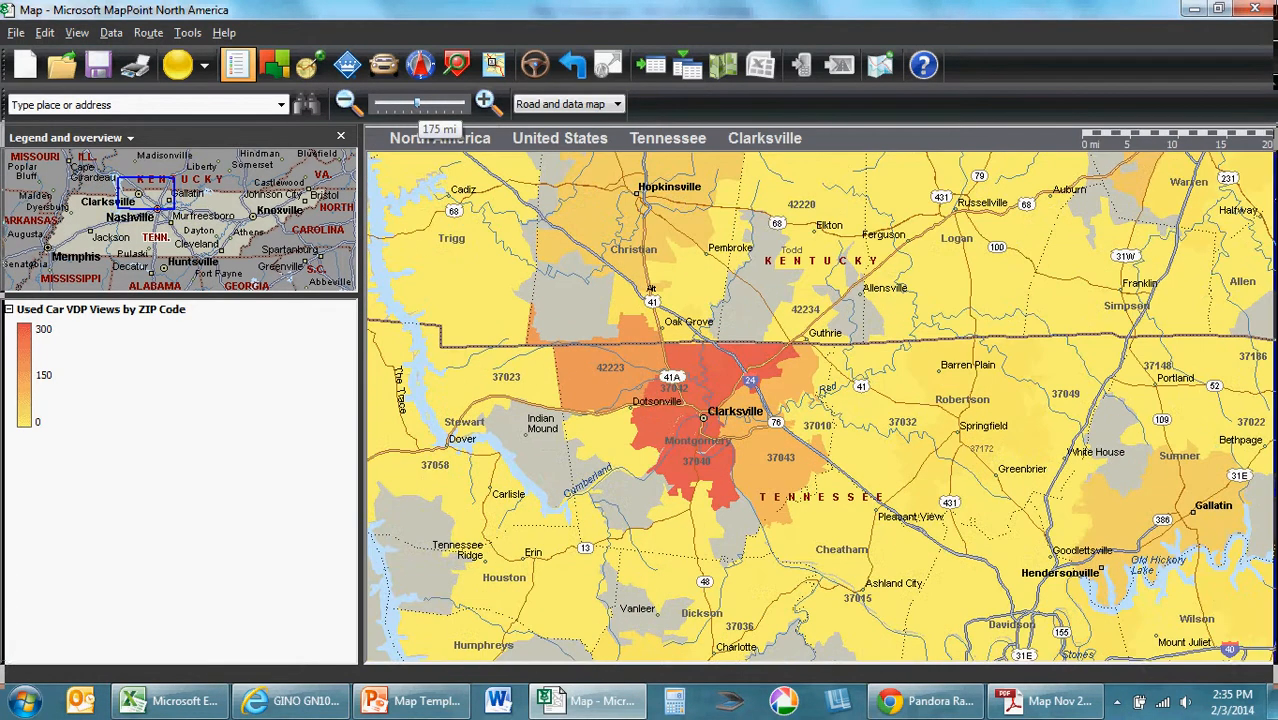
drag(701, 217, 688, 341)
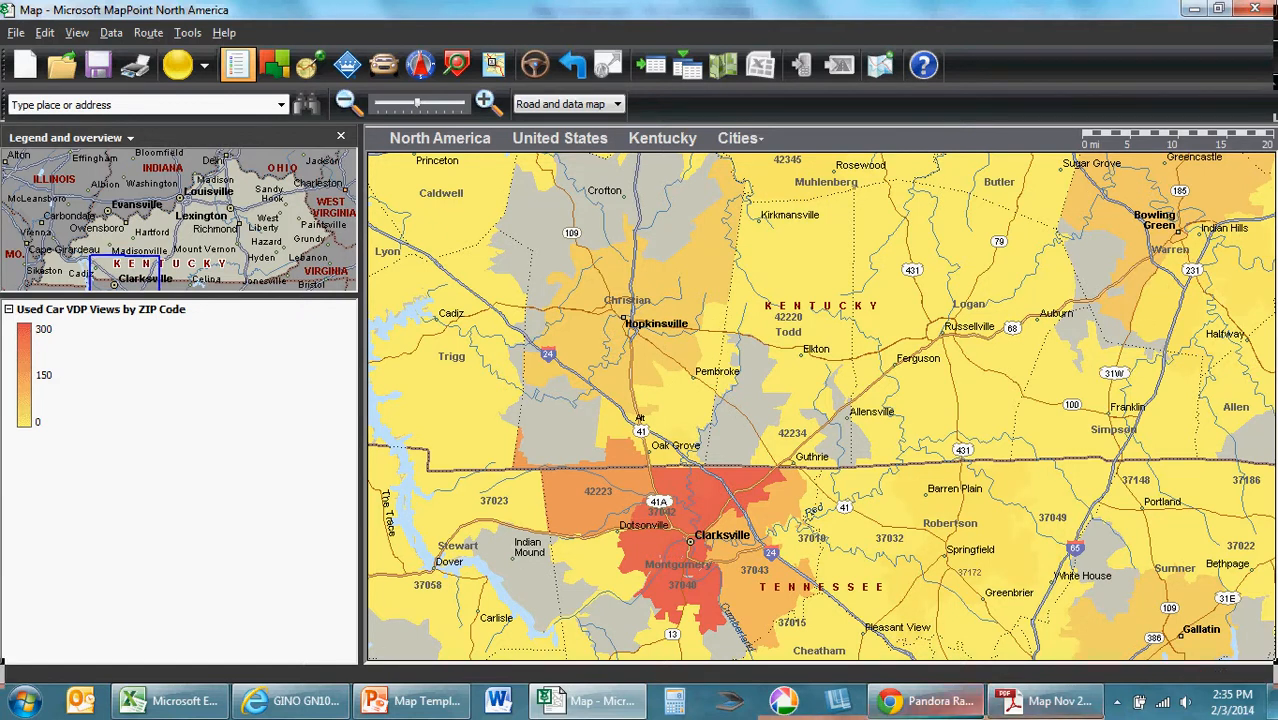
click(1045, 700)
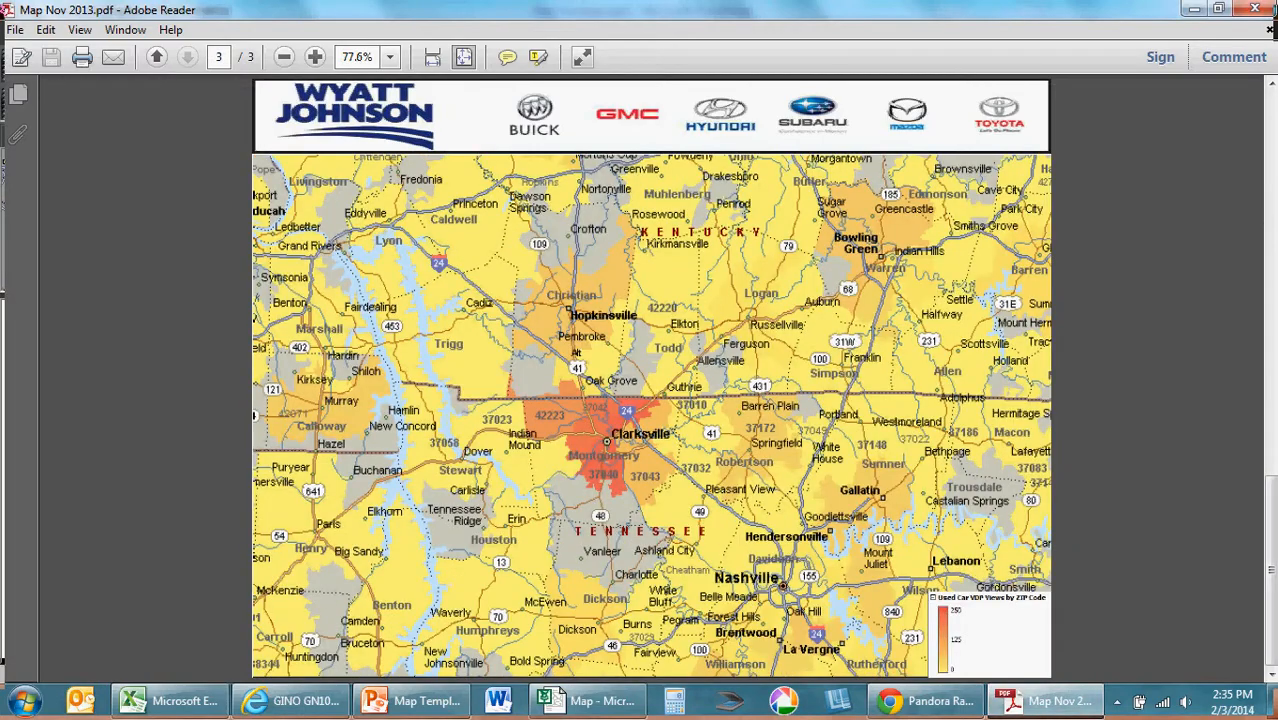